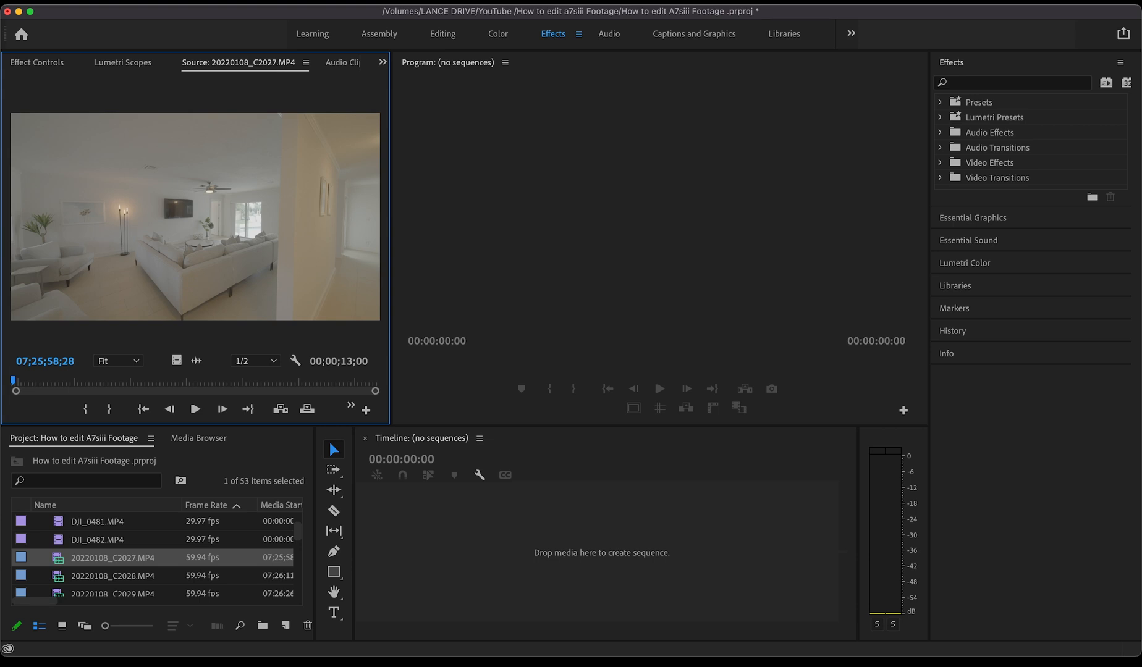
# - Browse the project's drone and camera clips, checking their frame rates and previewing DJI_0474.MP4 and DJI_0477.MP4
pyautogui.click(112, 558)
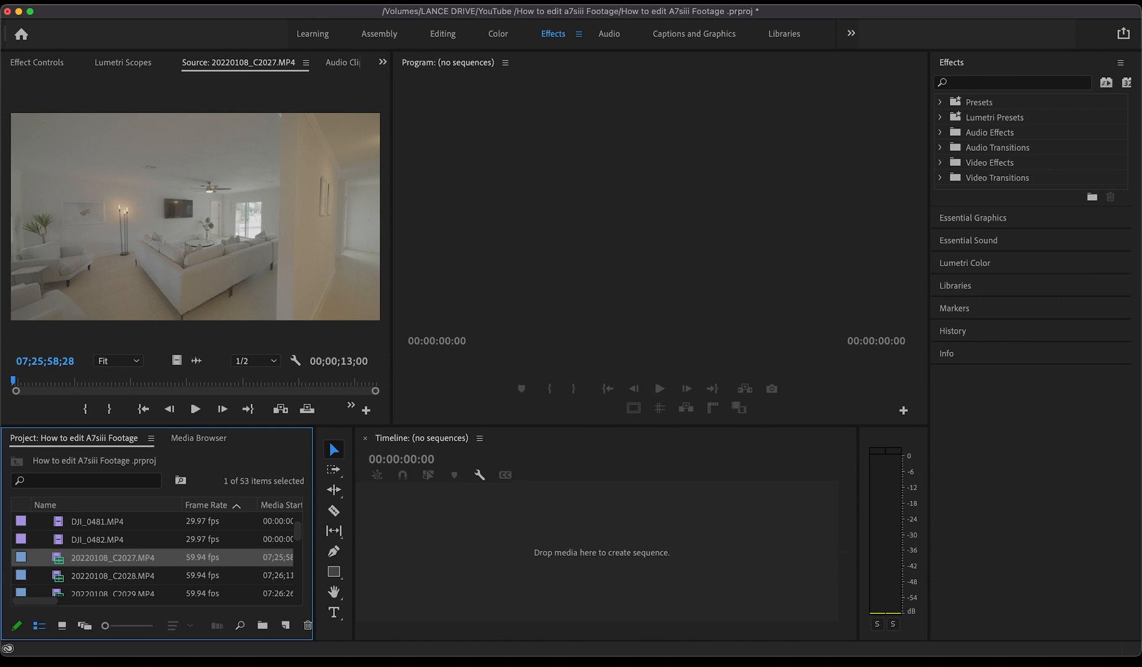
pyautogui.scroll(3, 154, 556)
pyautogui.hscroll(1, 154, 556)
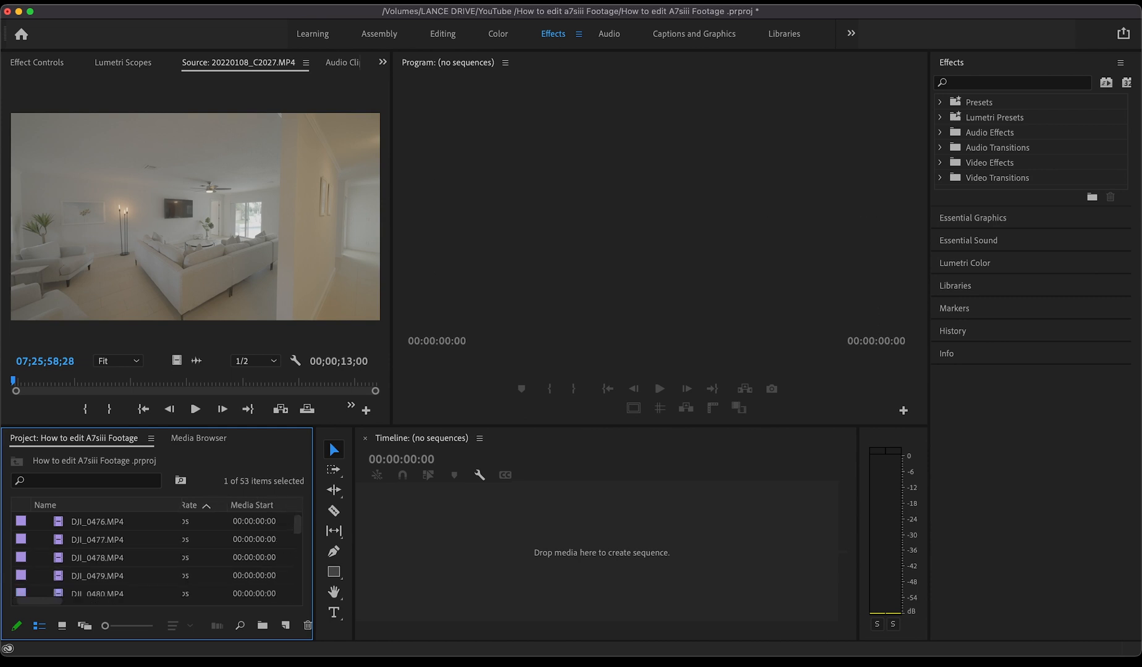
pyautogui.hscroll(-1, 154, 556)
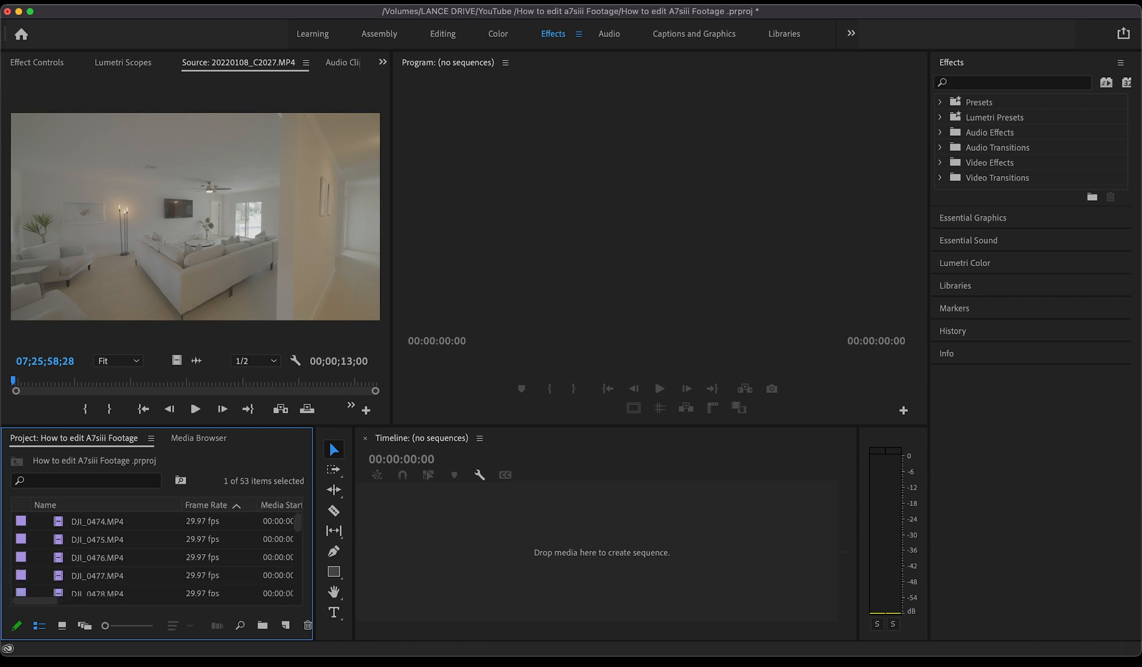
pyautogui.doubleClick(97, 522)
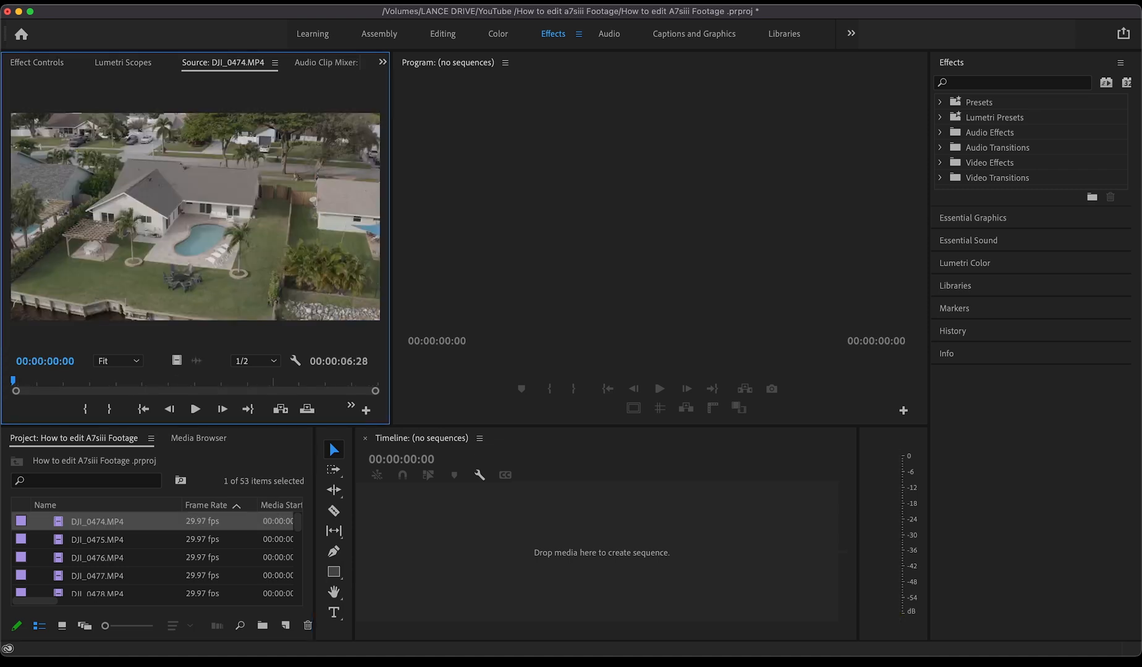
pyautogui.scroll(-3, 97, 531)
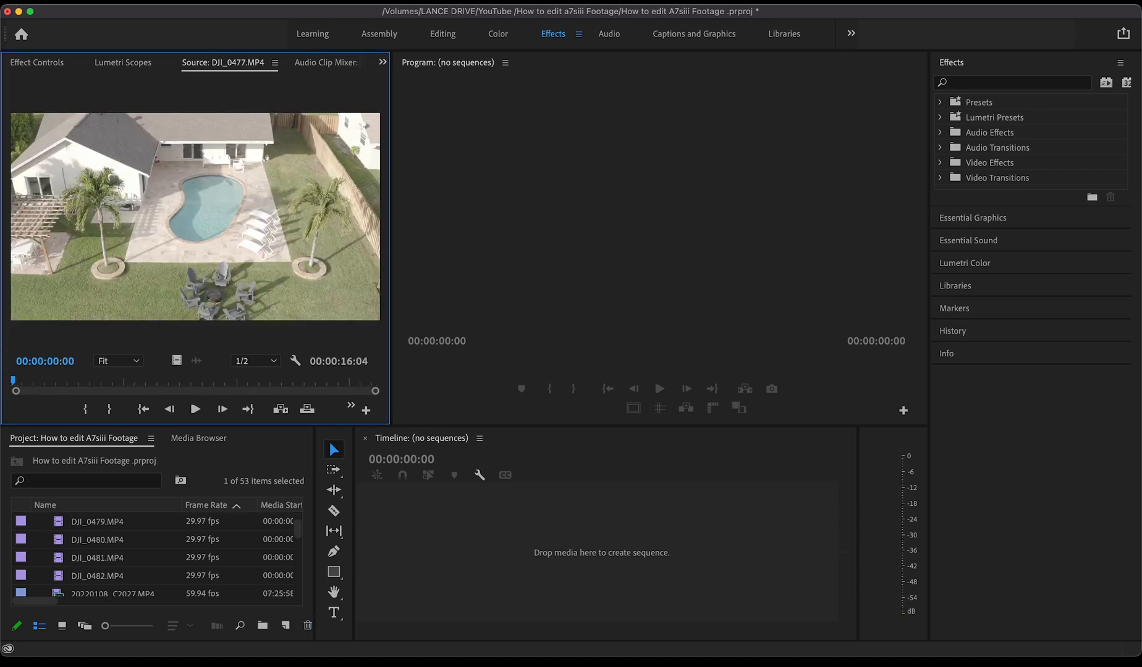
pyautogui.scroll(-5, 155, 556)
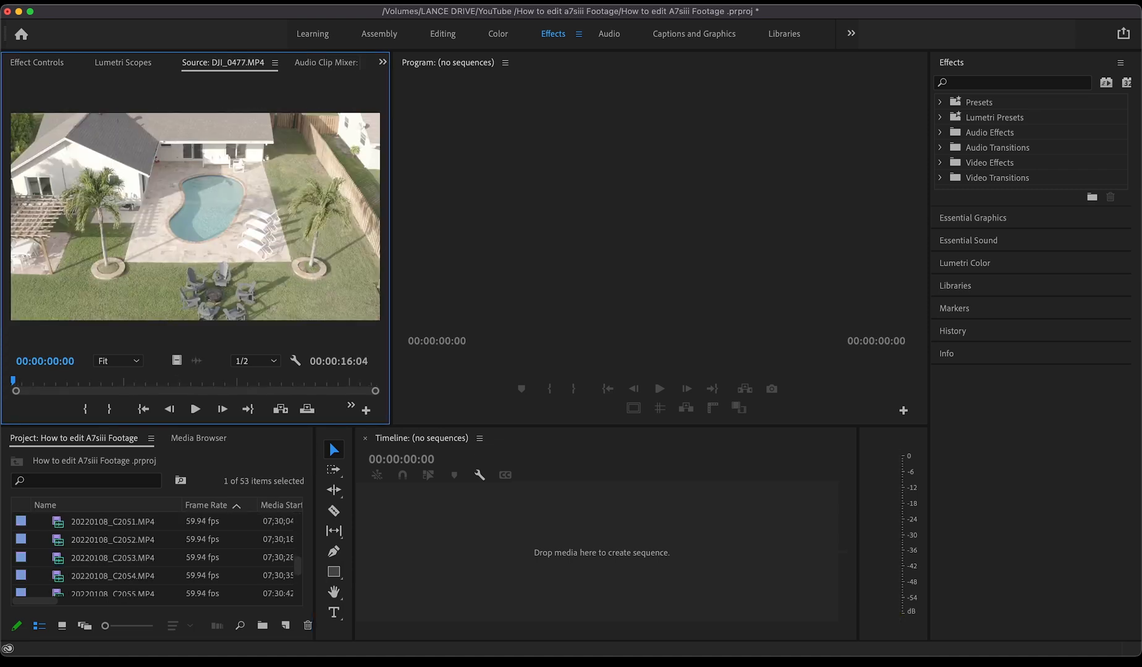
pyautogui.scroll(5, 154, 556)
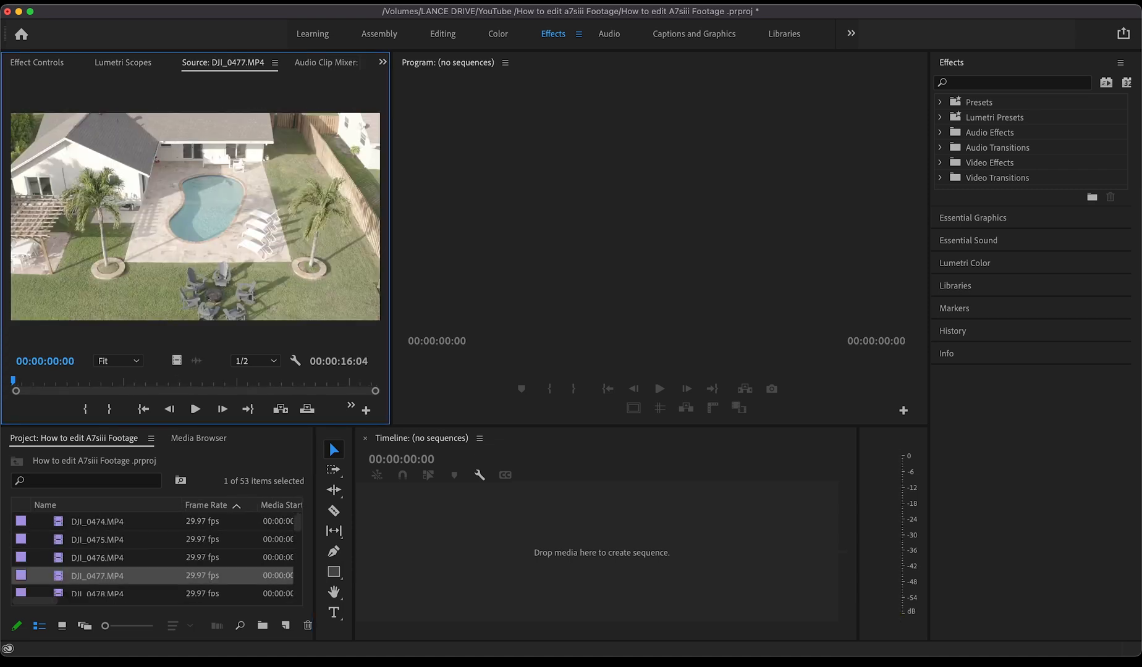
pyautogui.hscroll(5, 154, 556)
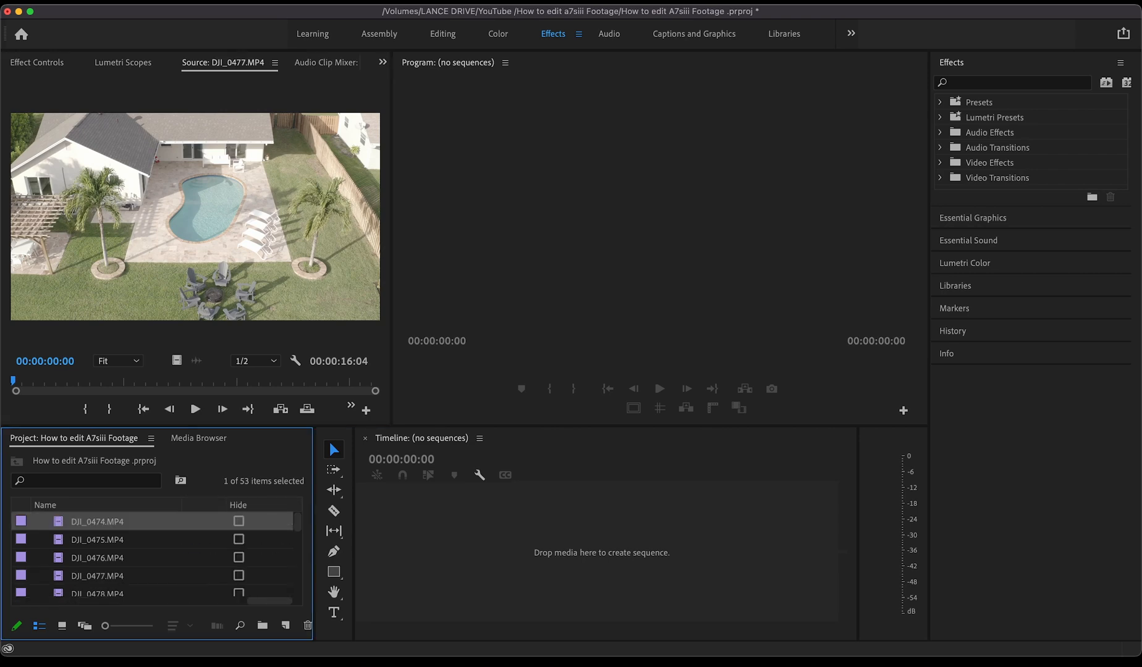
# - Enlarge the project bin and extend the clip selection through 20220108_C2068.MP4
pyautogui.hscroll(-5, 154, 557)
pyautogui.scroll(-10, 154, 556)
pyautogui.moveTo(313, 426); pyautogui.dragTo(745, 75)
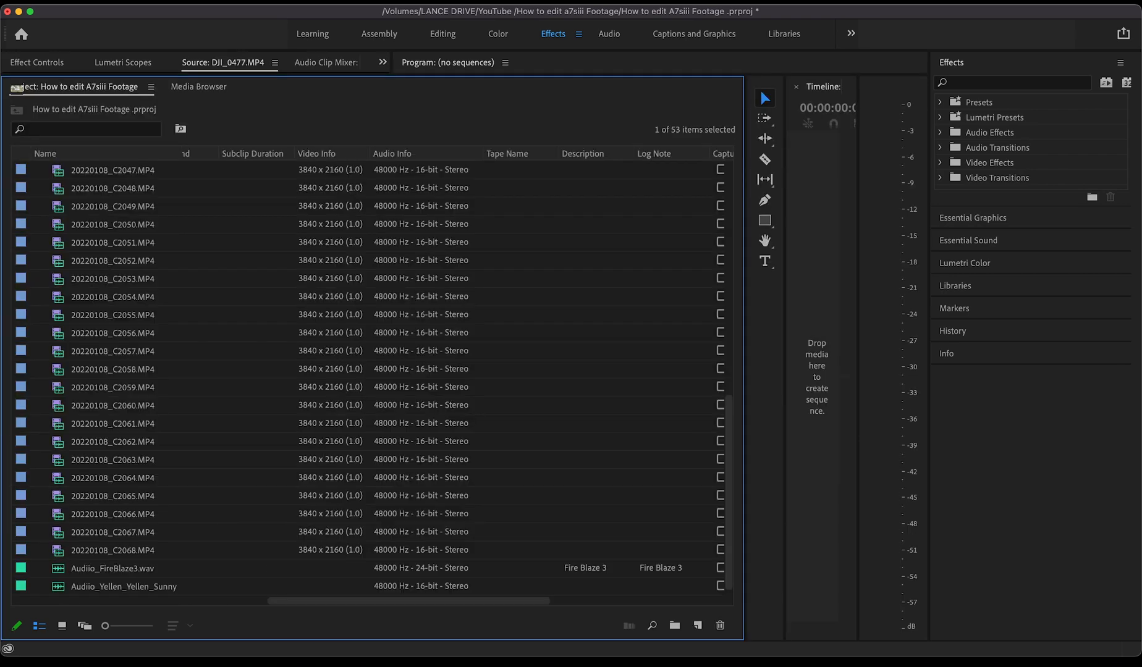
pyautogui.keyDown('shift'); pyautogui.click(112, 551); pyautogui.keyUp('shift')
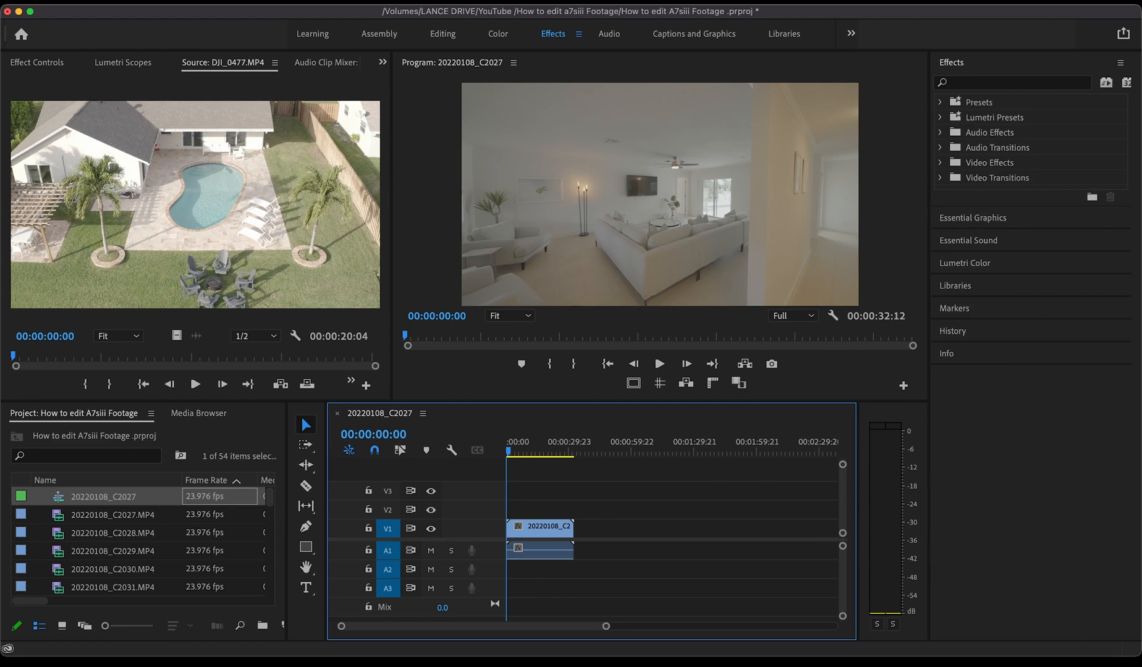
# - Preview the source clip 20220108_C2027.MP4 and play through the 20220108_C2027 sequence to judge where the usable camera move begins
pyautogui.doubleClick(93, 514)
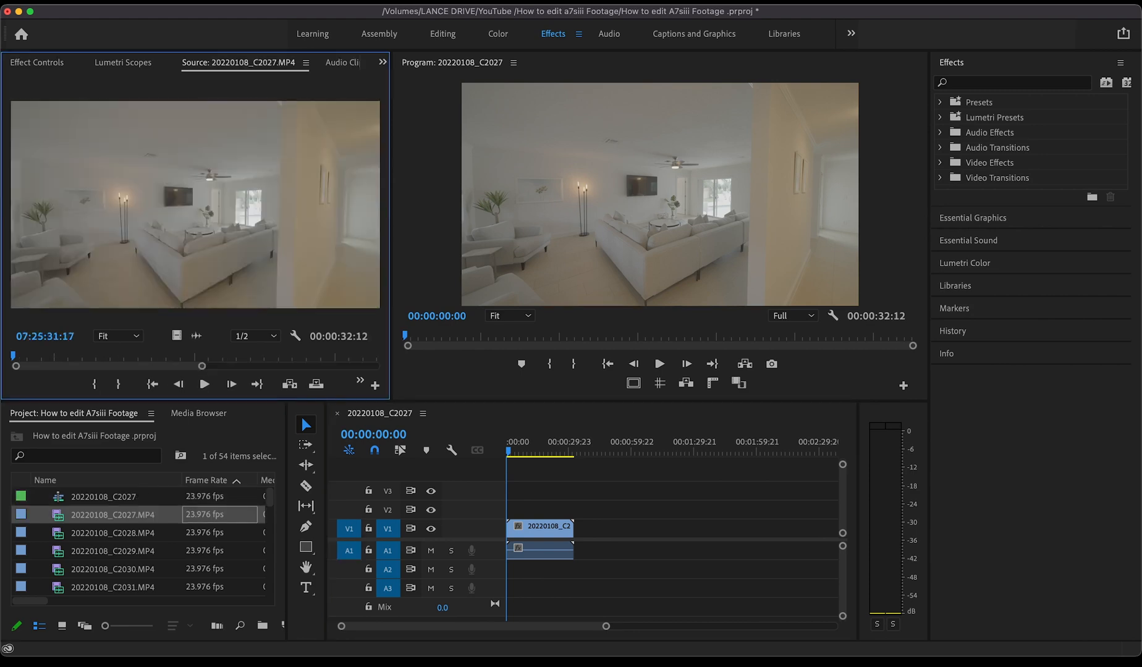
pyautogui.click(642, 501)
pyautogui.press('space')
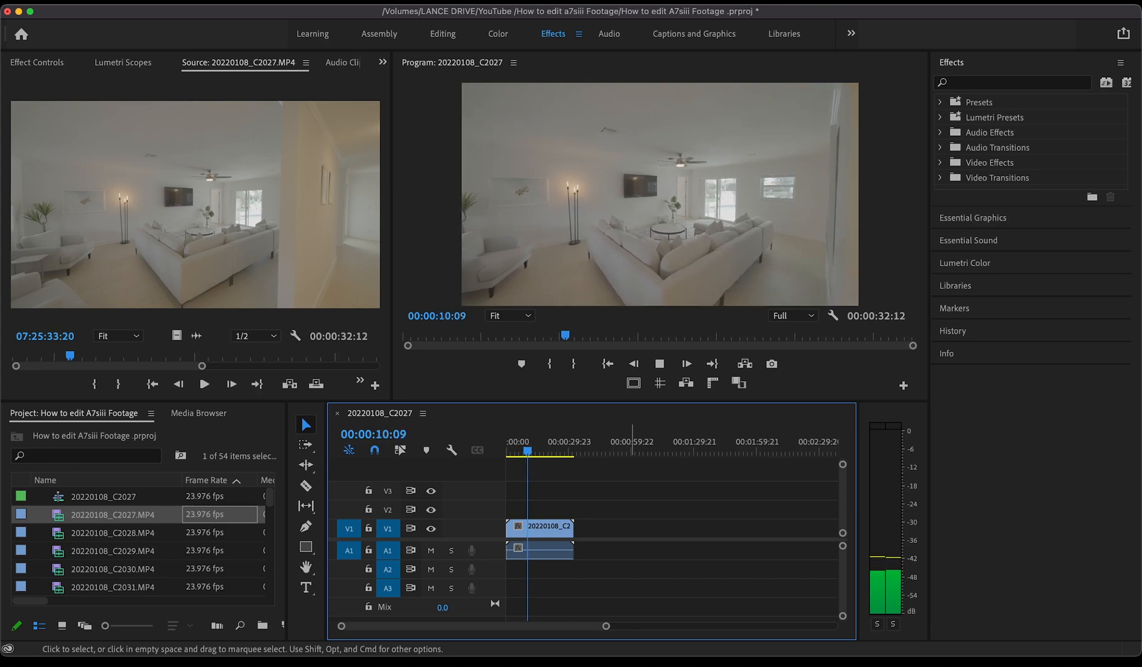
pyautogui.press('space')
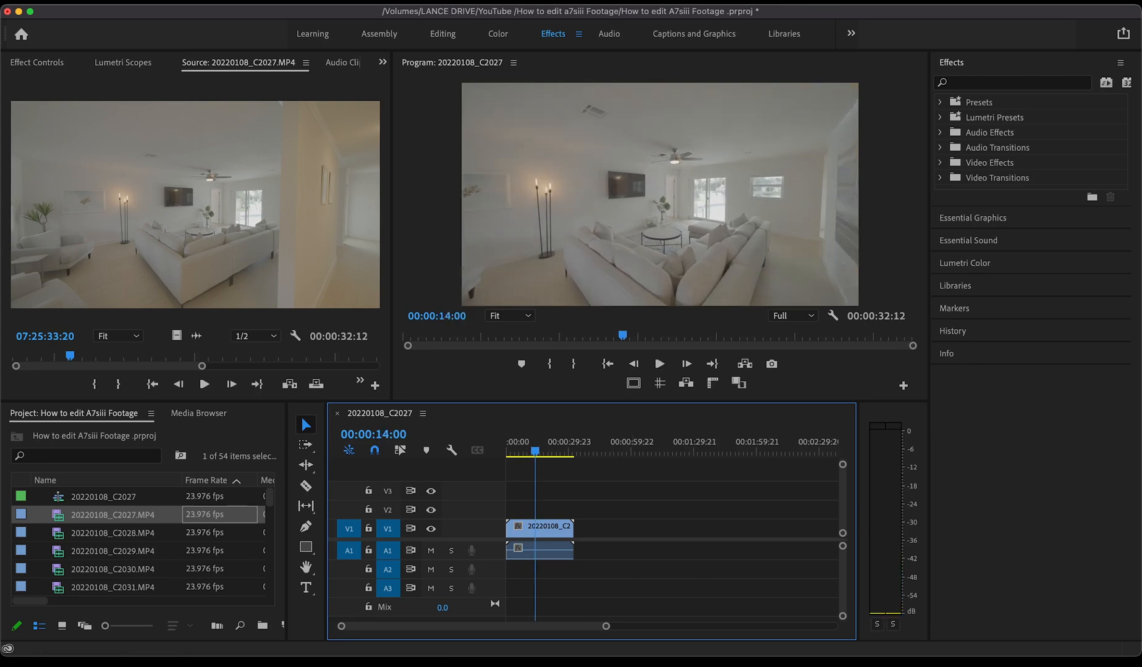
pyautogui.click(526, 449)
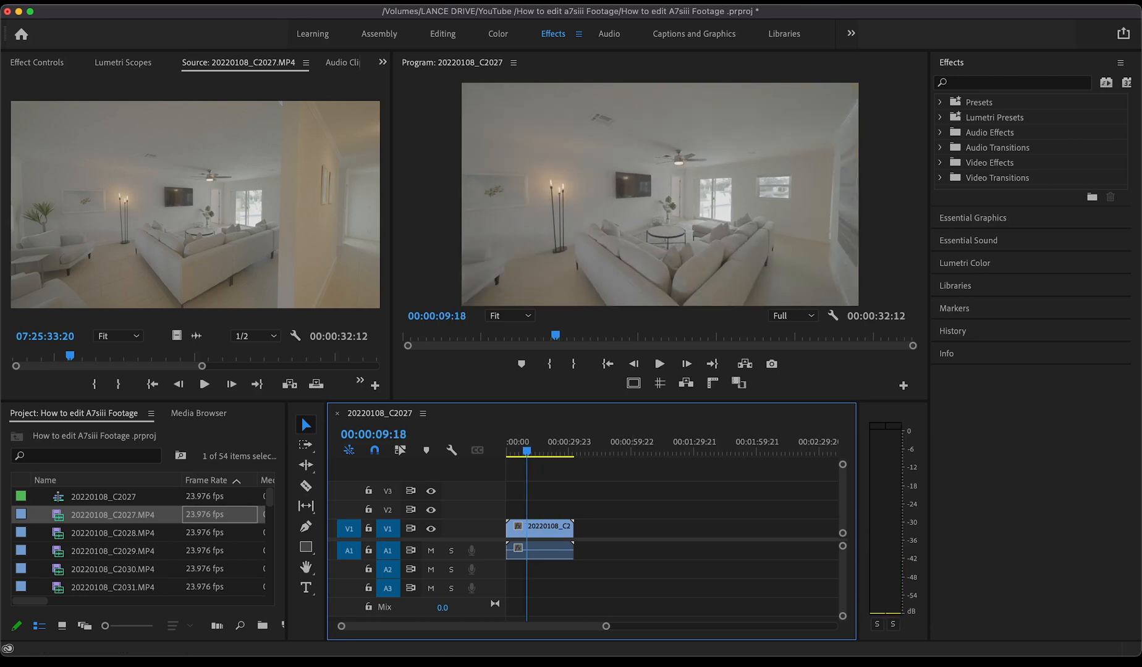
pyautogui.press('space')
pyautogui.moveTo(535, 451)
pyautogui.mouseDown()
pyautogui.moveTo(519, 451)
pyautogui.moveTo(550, 451)
pyautogui.moveTo(517, 451)
pyautogui.mouseUp()
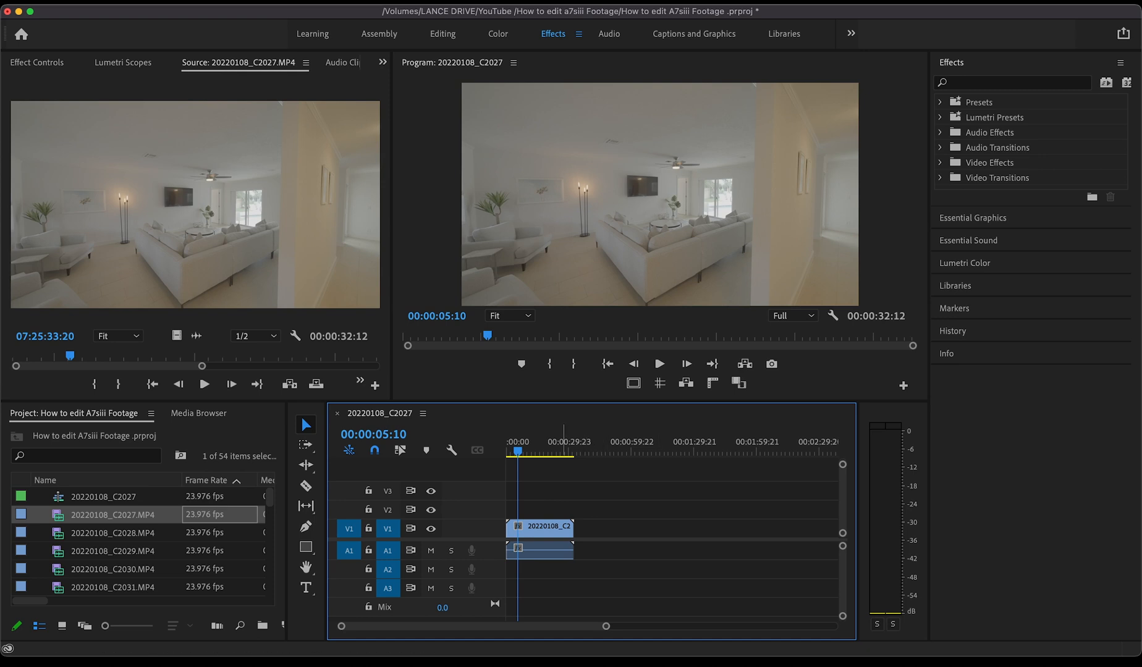
# - Trim the start of the sequence clip off up to 00:00:11:05, close the gap and return to the beginning
pyautogui.press('space')
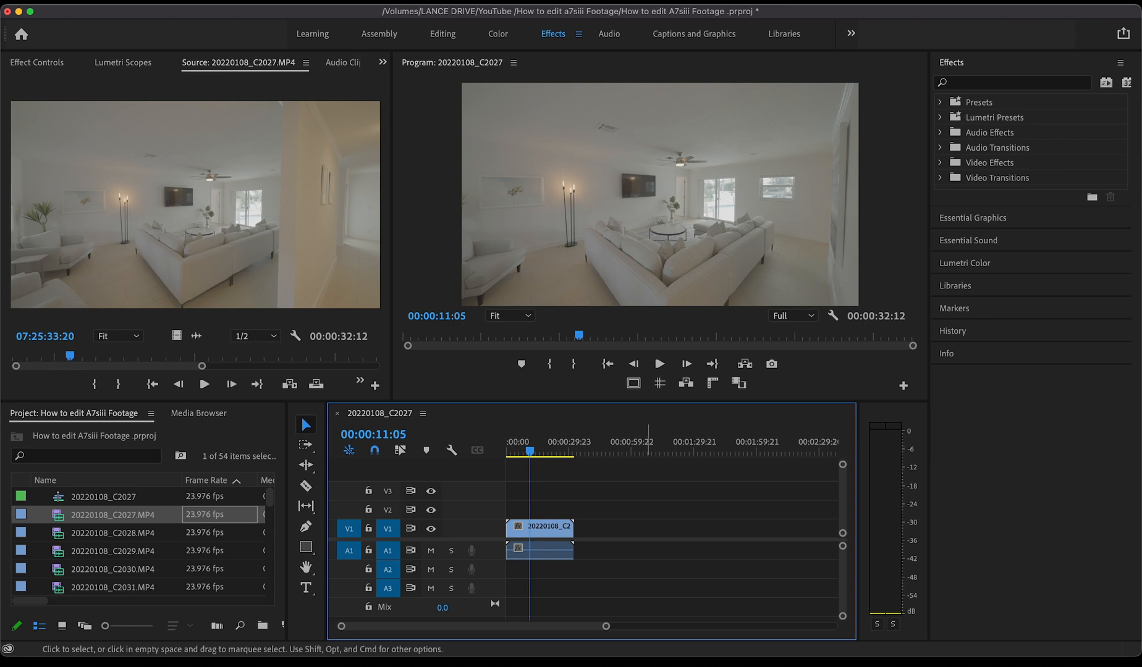
pyautogui.click(543, 530)
pyautogui.moveTo(573, 529); pyautogui.dragTo(549, 530)
pyautogui.press('Home')
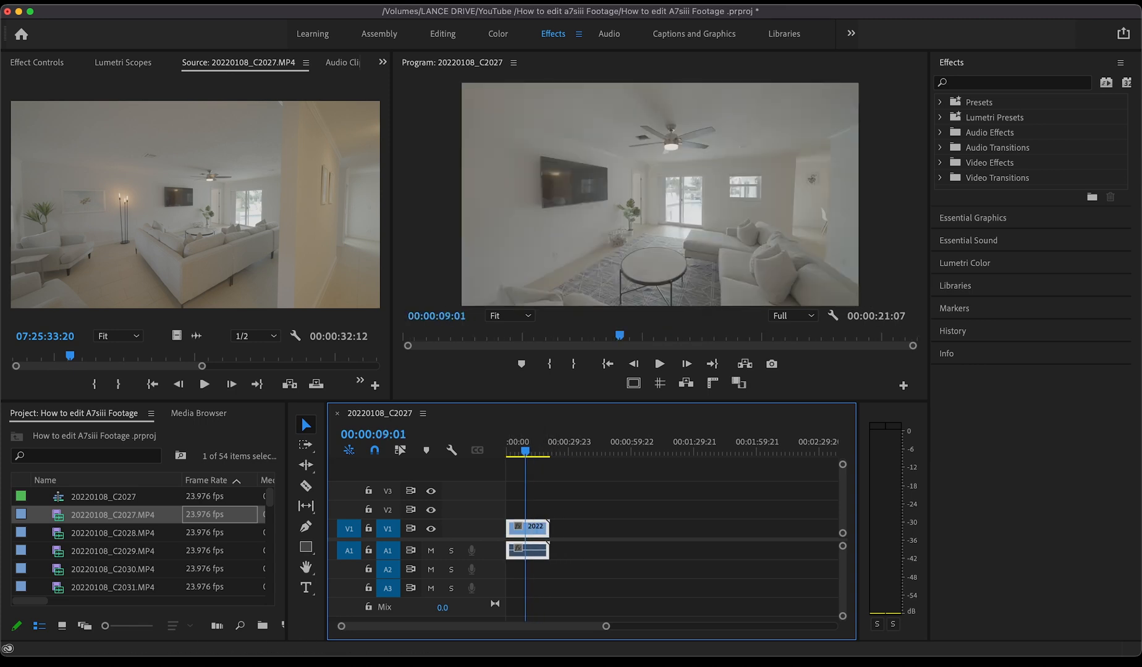
# - Play the trimmed clip, find the frame at 00:00:05:00 and trim the clip's end to it
pyautogui.press('space')
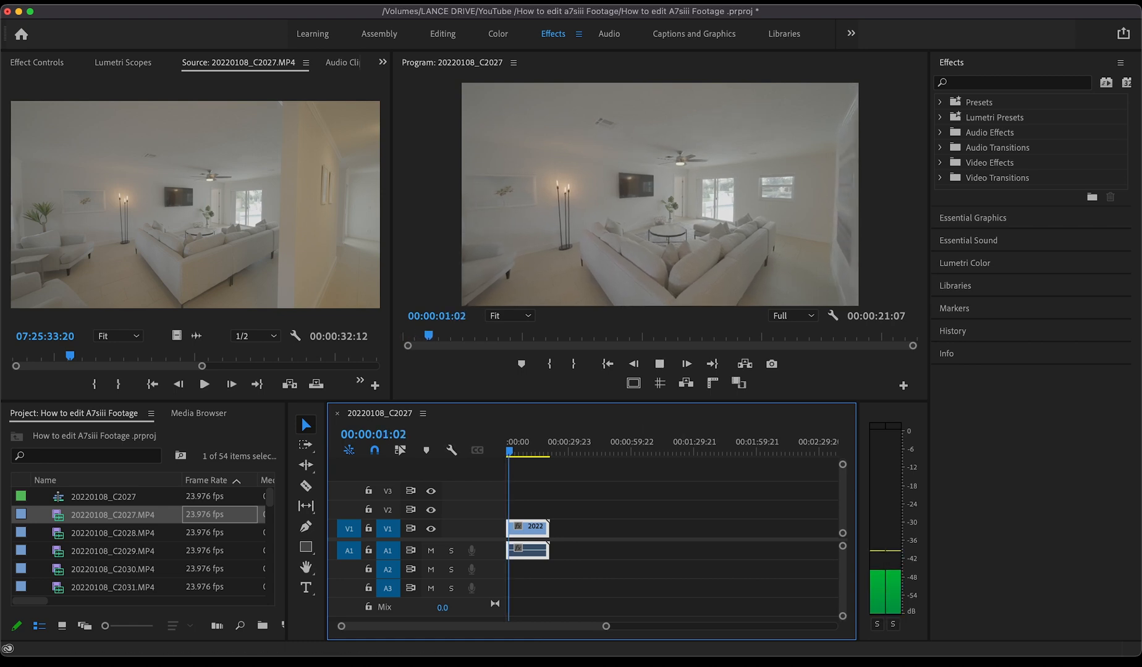
pyautogui.press('space')
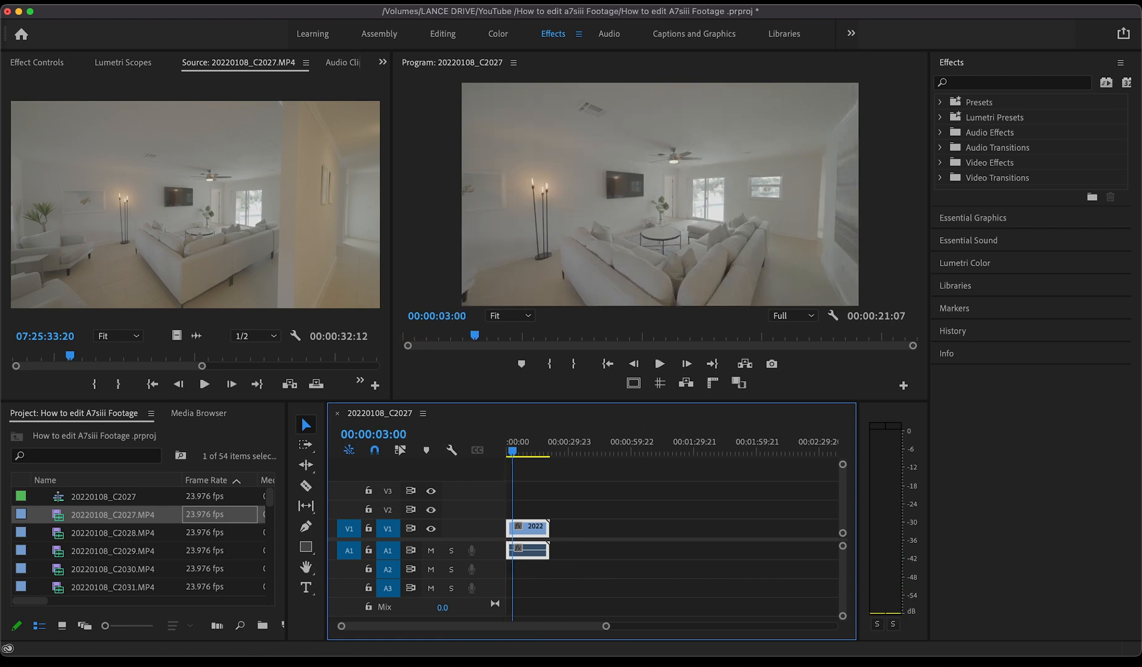
pyautogui.press('space')
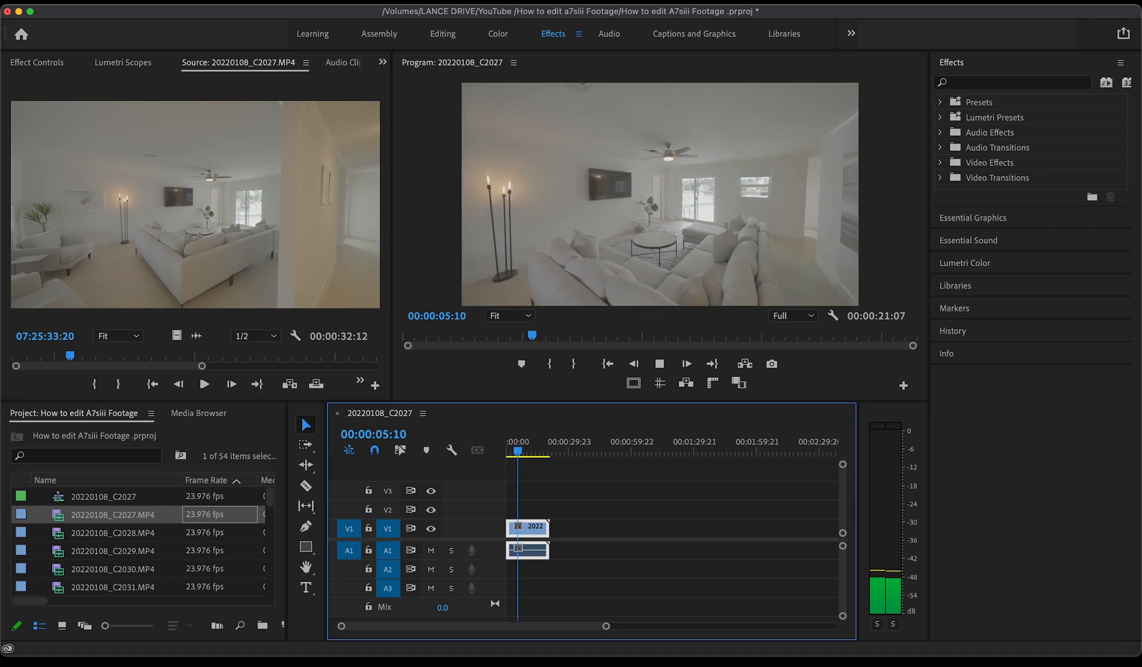
pyautogui.press('space')
pyautogui.moveTo(517, 452); pyautogui.dragTo(516, 452)
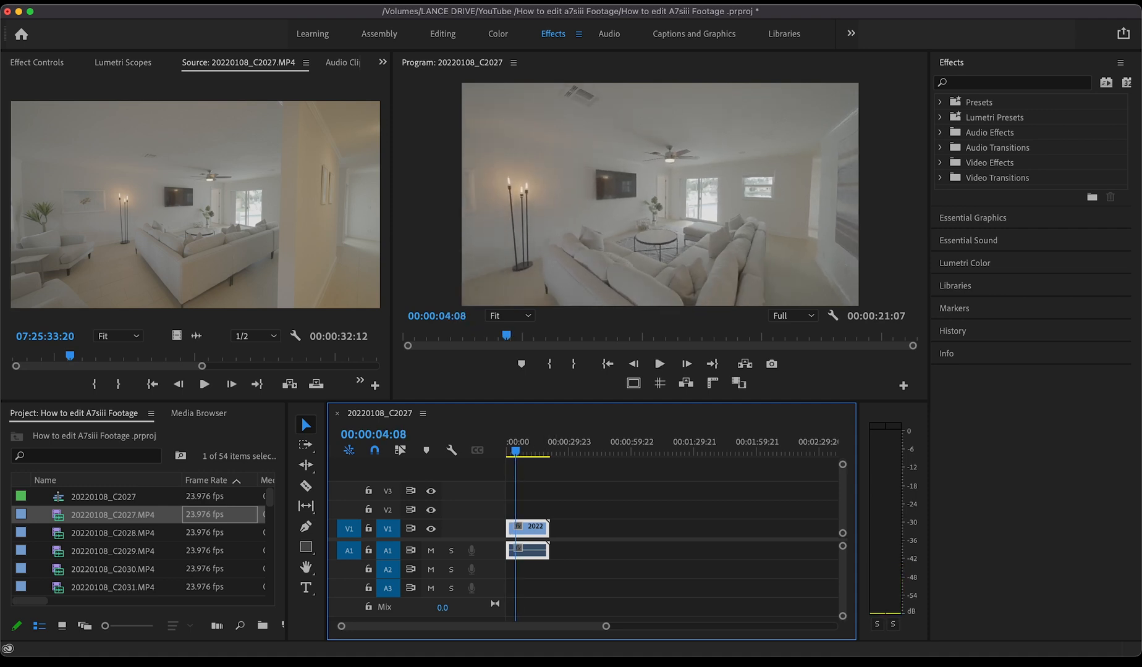
pyautogui.press('Right')
pyautogui.press('Right')
pyautogui.press('Right')
pyautogui.press('Right')
pyautogui.press('Right')
pyautogui.press('Right')
pyautogui.press('Right')
pyautogui.press('Right')
pyautogui.press('Right')
pyautogui.press('Right')
pyautogui.press('Right')
pyautogui.press('Right')
pyautogui.press('Right')
pyautogui.press('Right')
pyautogui.press('Right')
pyautogui.press('Right')
pyautogui.press('Right')
pyautogui.press('Right')
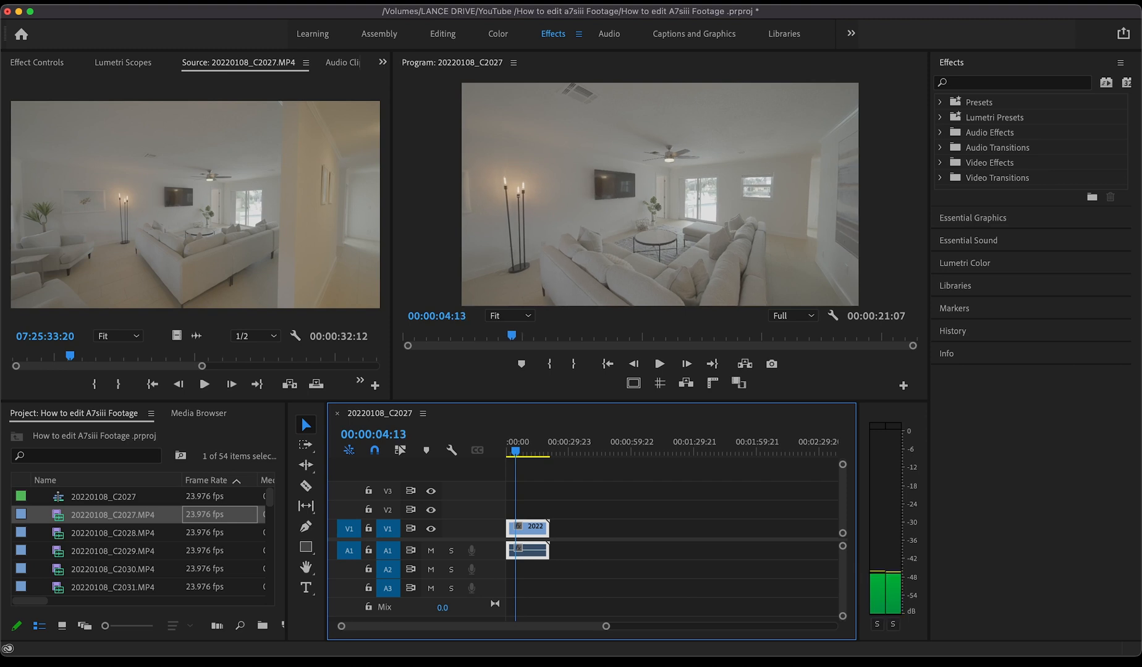
pyautogui.press('Right')
pyautogui.press('Right')
pyautogui.press('Right')
pyautogui.press('Right')
pyautogui.press('Right')
pyautogui.press('Right')
pyautogui.press('Right')
pyautogui.press('Right')
pyautogui.press('Left')
pyautogui.press('Left')
pyautogui.press('Left')
pyautogui.press('Left')
pyautogui.press('Left')
pyautogui.press('Left')
pyautogui.press('Left')
pyautogui.press('Left')
pyautogui.press('Left')
pyautogui.press('Left')
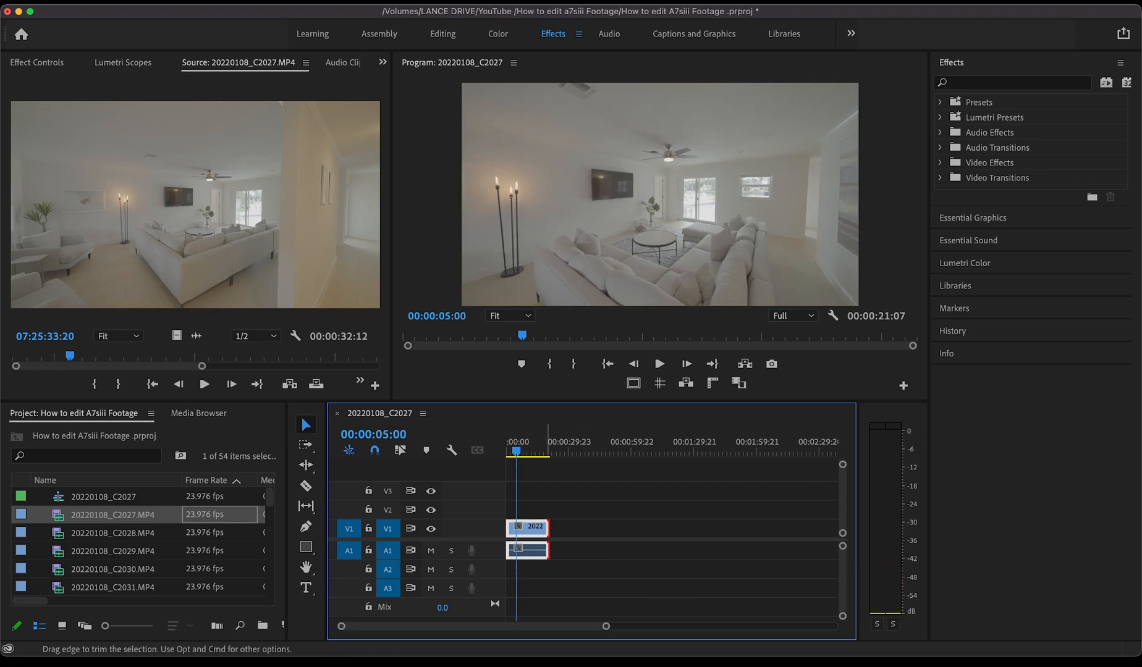
pyautogui.moveTo(547, 529); pyautogui.dragTo(511, 529)
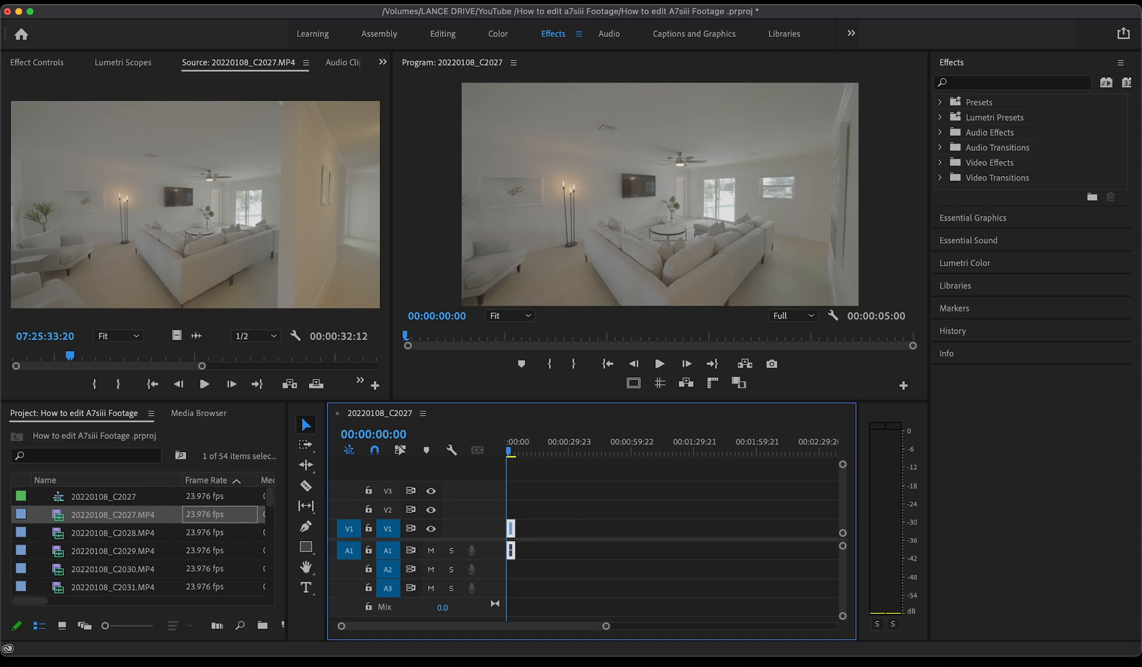
# - Remove the clip's audio from track A1, keeping only the video, and return the playhead to 00:00:00:00
pyautogui.press('super+Tab')
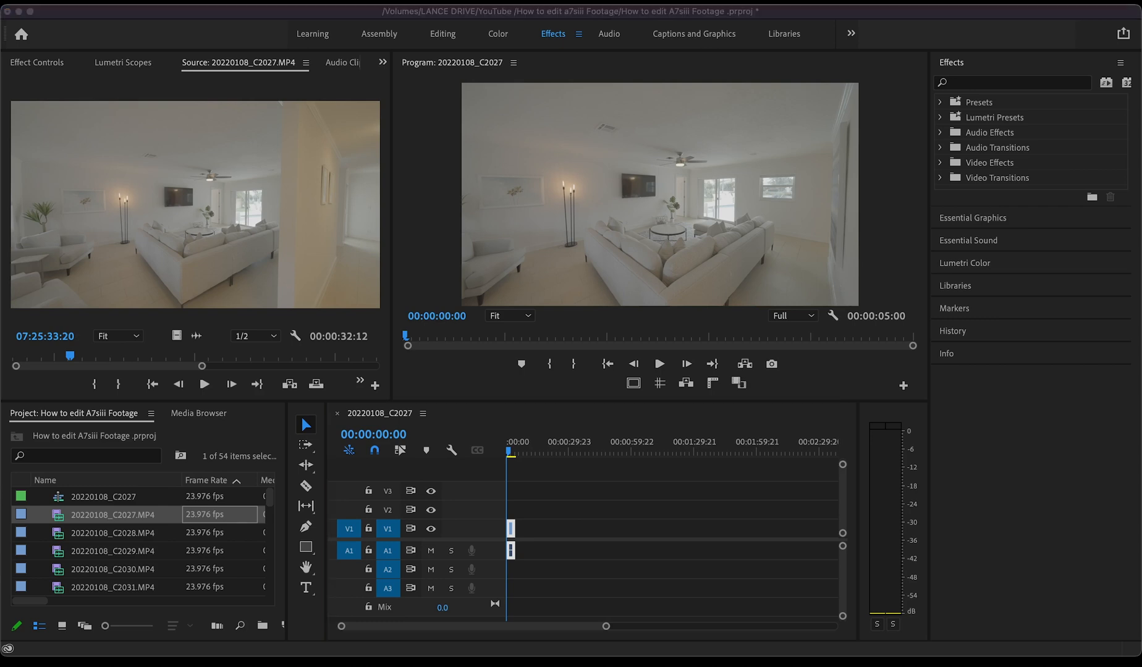
pyautogui.press('super+Tab')
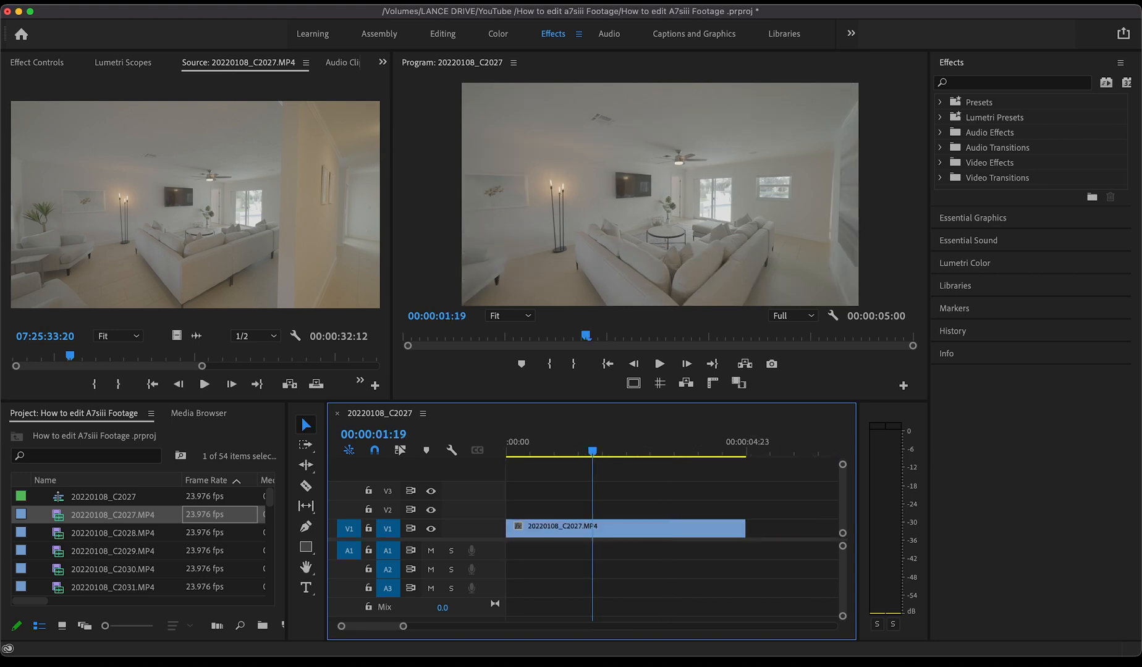
pyautogui.press('-')
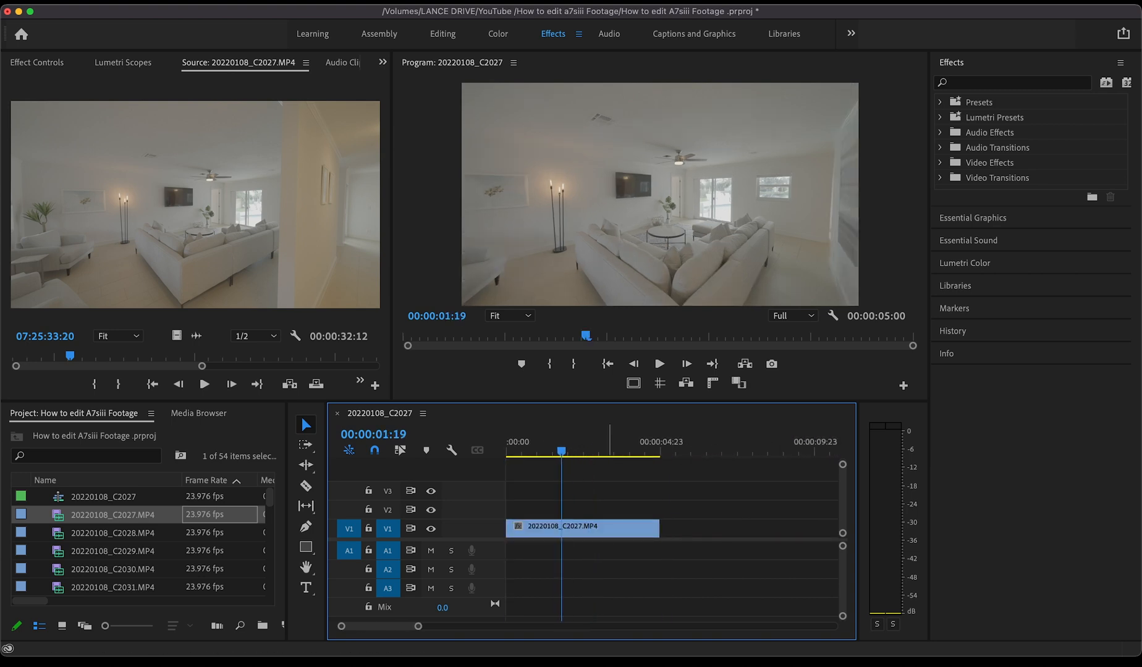
pyautogui.press('Home')
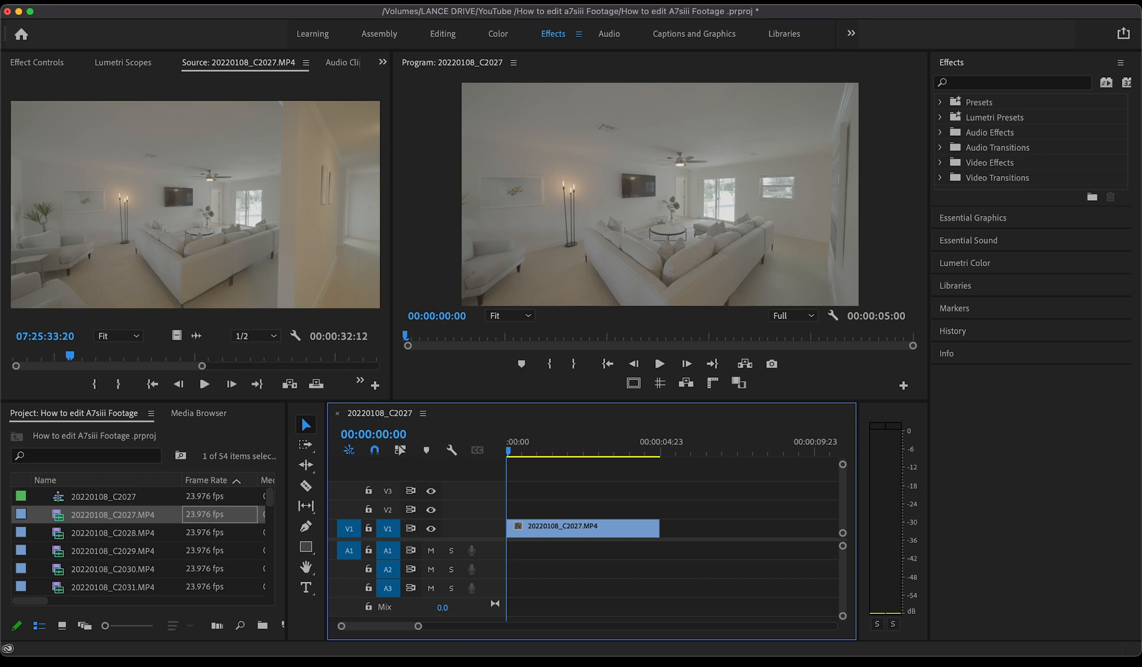
# - Select the timeline clip, show its Lumetri scopes and colour controls, and open the RGB curves at frame 00:00:01:12
pyautogui.click(629, 451)
pyautogui.click(605, 529)
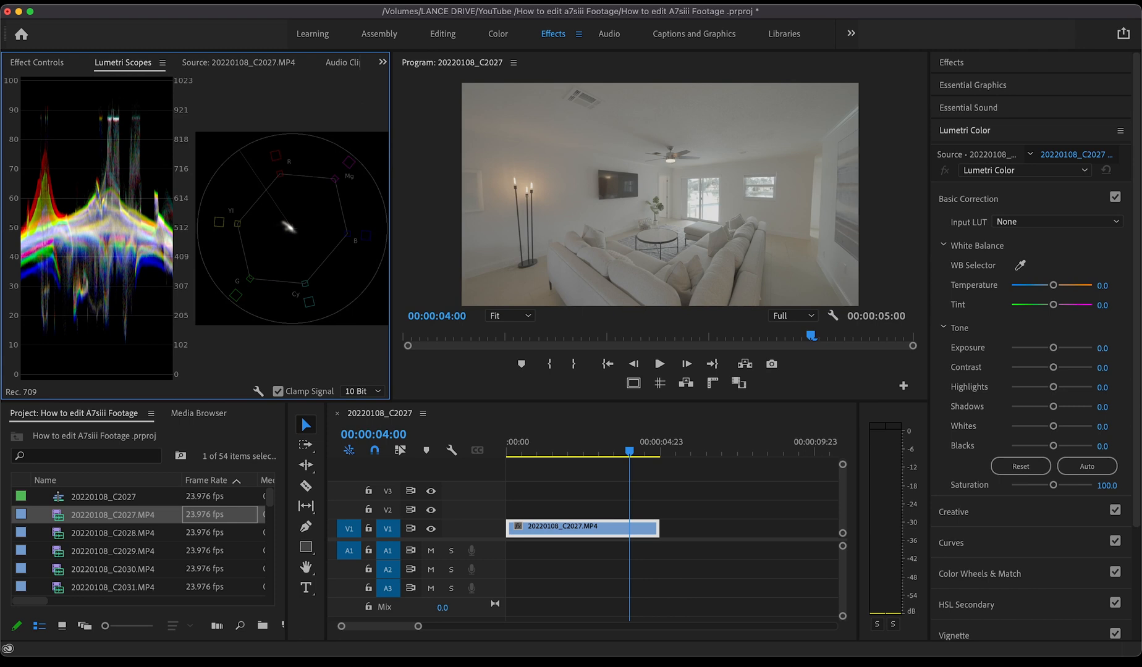
pyautogui.click(552, 450)
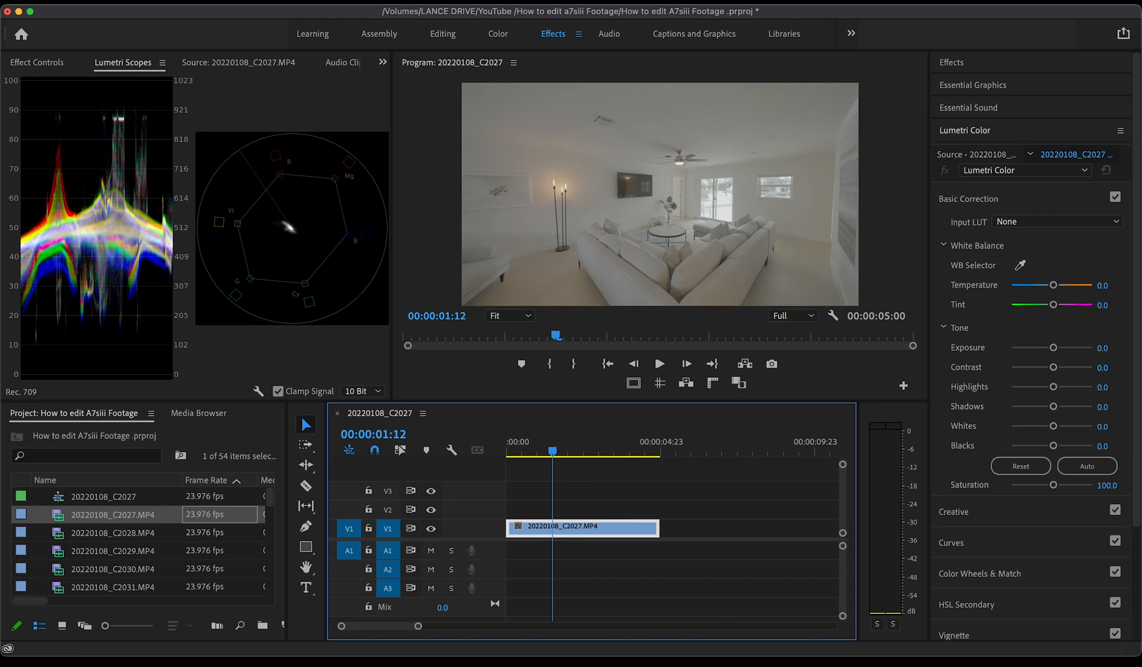
pyautogui.click(952, 543)
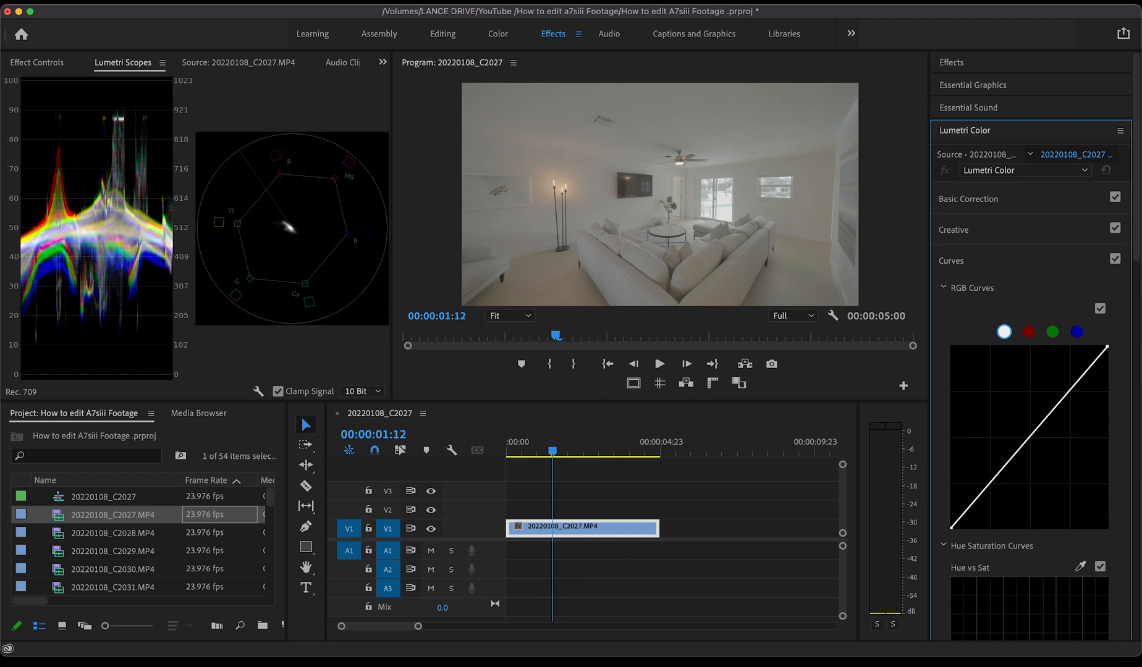
# - Shape the clip's white RGB curve into a gentle S-curve by lowering the shadows and raising the highlights
pyautogui.moveTo(993, 479); pyautogui.dragTo(993, 487)
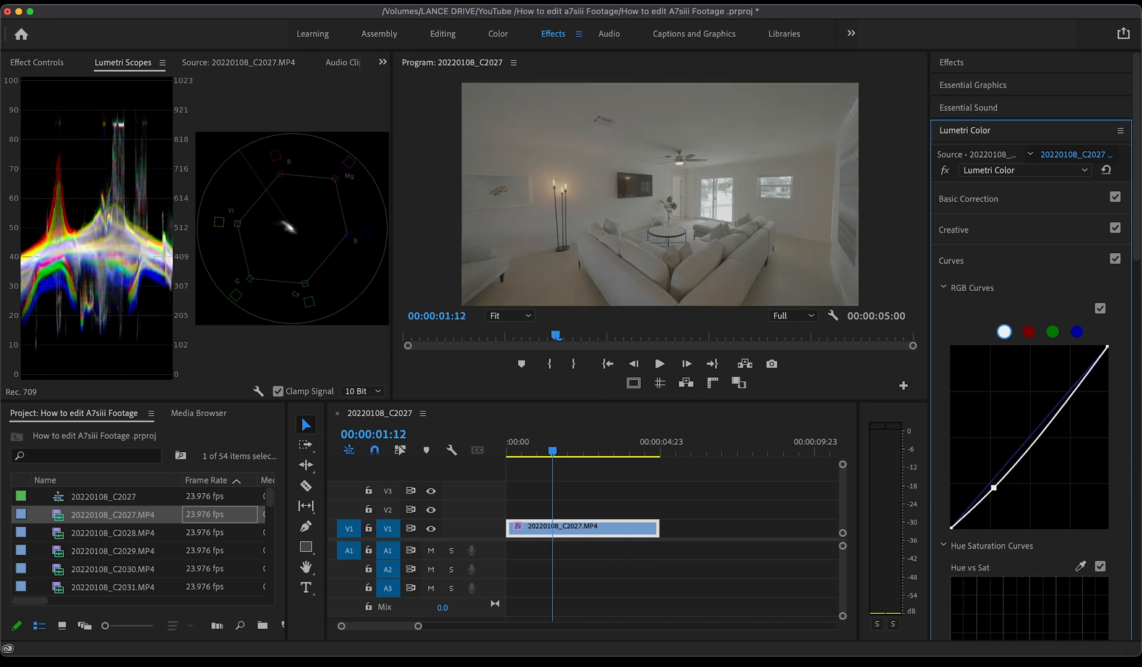
pyautogui.moveTo(1072, 393); pyautogui.dragTo(1062, 386)
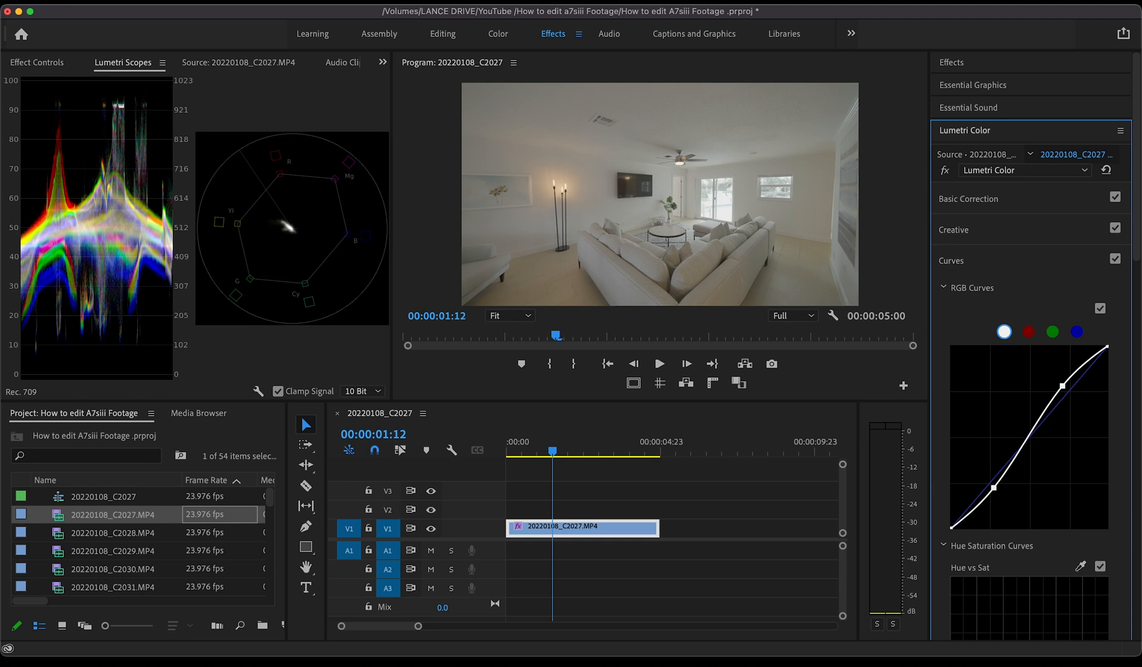
pyautogui.moveTo(1062, 385); pyautogui.dragTo(1060, 384)
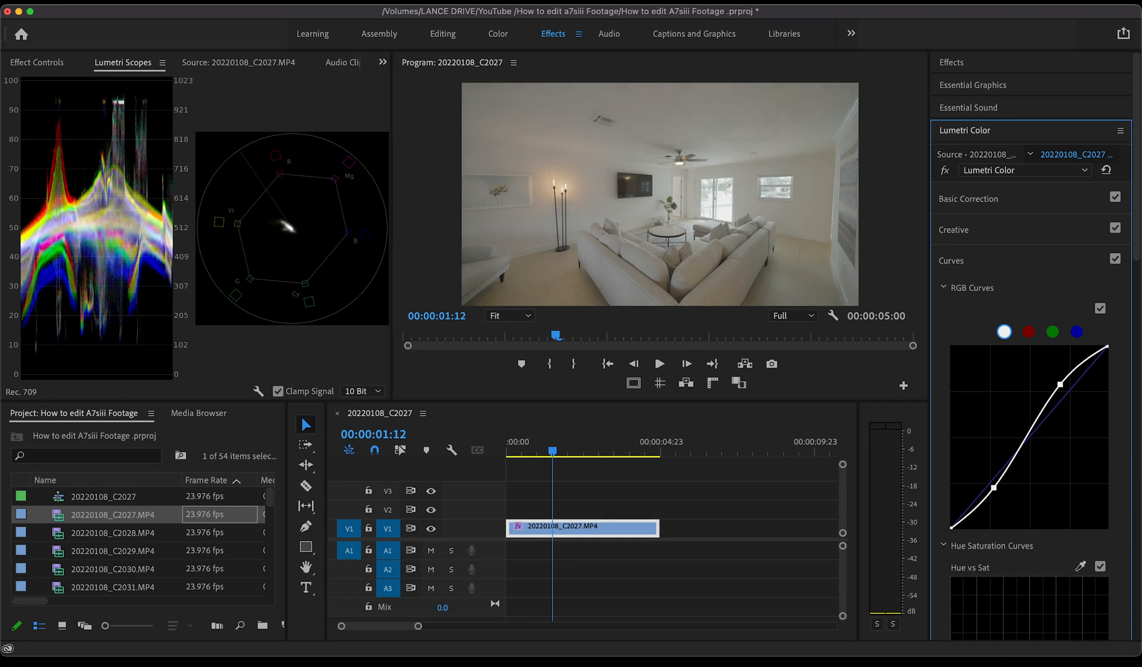
pyautogui.moveTo(993, 488); pyautogui.dragTo(997, 490)
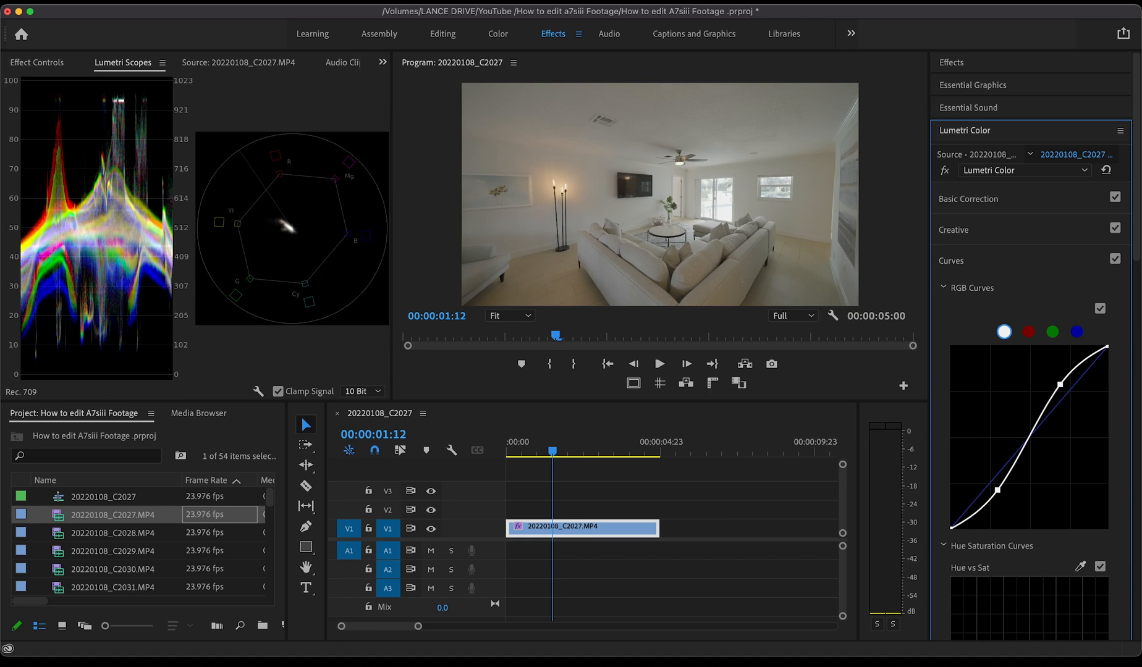
# - Set the clip's basic tone values: exposure 0.2, highlights -9.3, shadows -13.0, whites 22.2 and blacks -33.3
pyautogui.click(969, 199)
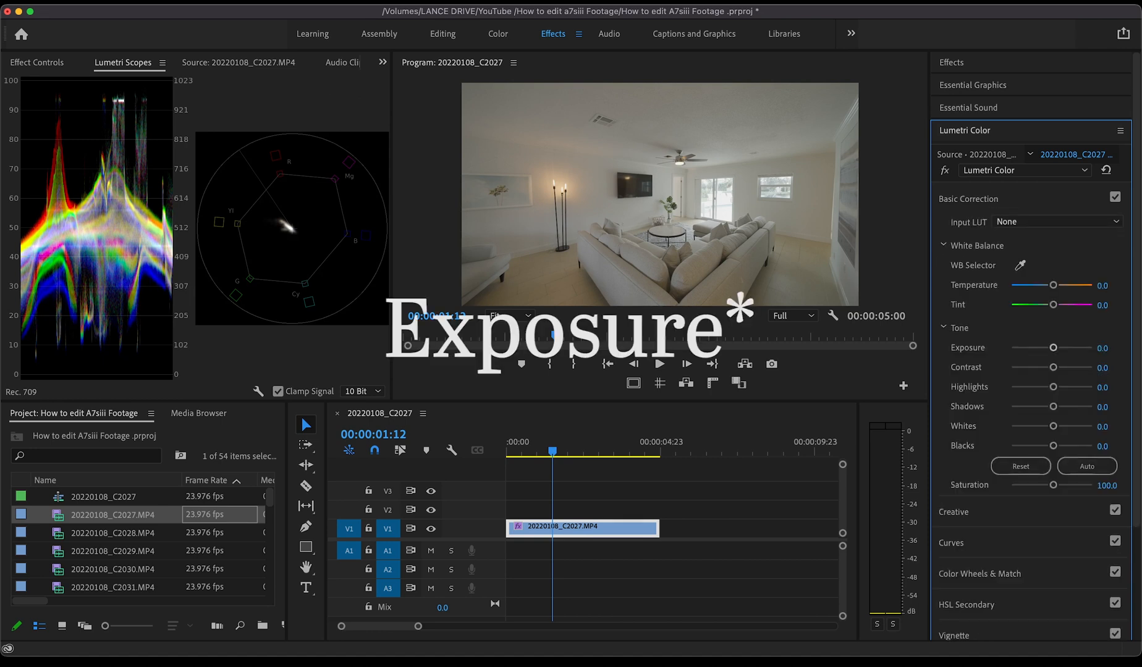
pyautogui.moveTo(1053, 348); pyautogui.dragTo(1054, 348)
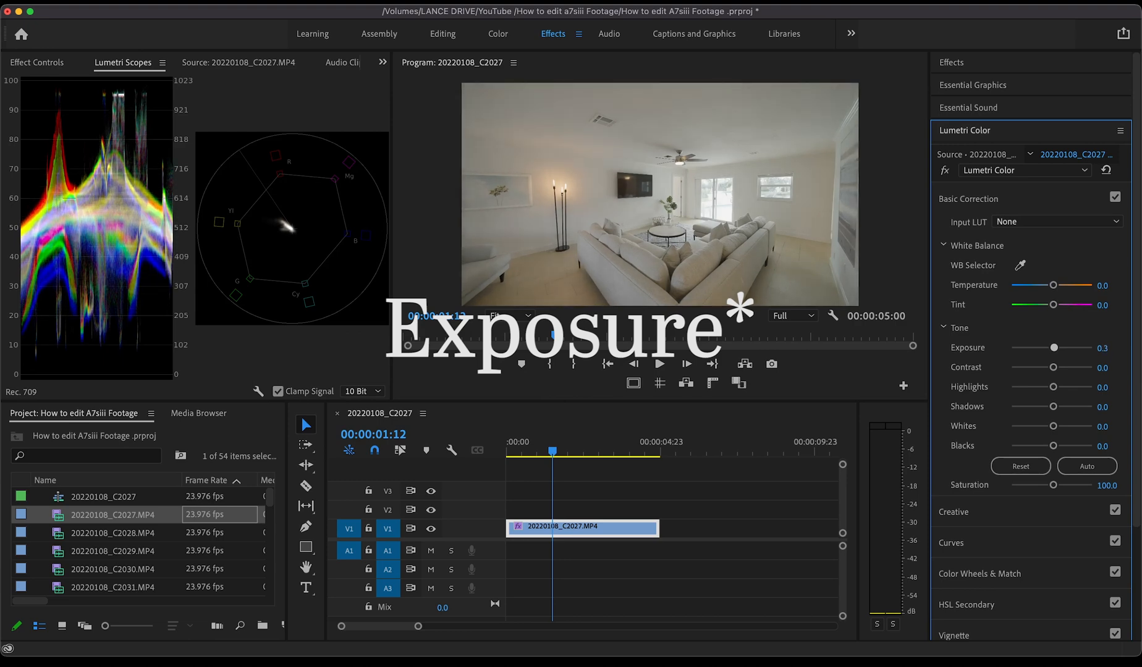
pyautogui.click(1103, 349)
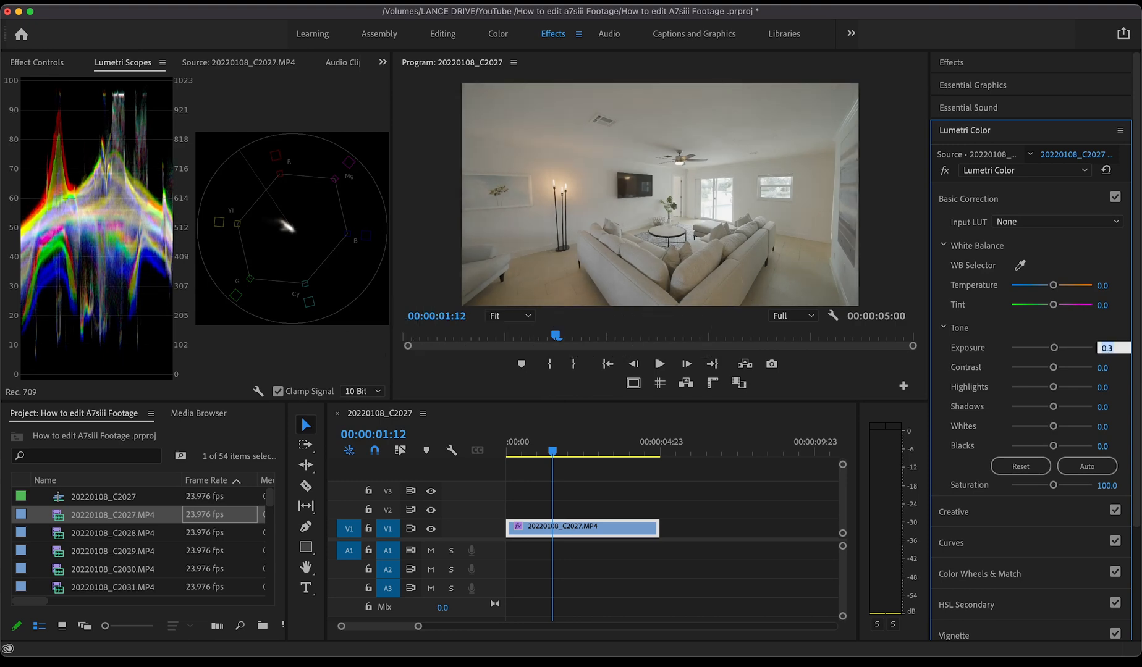
pyautogui.write('0.2')
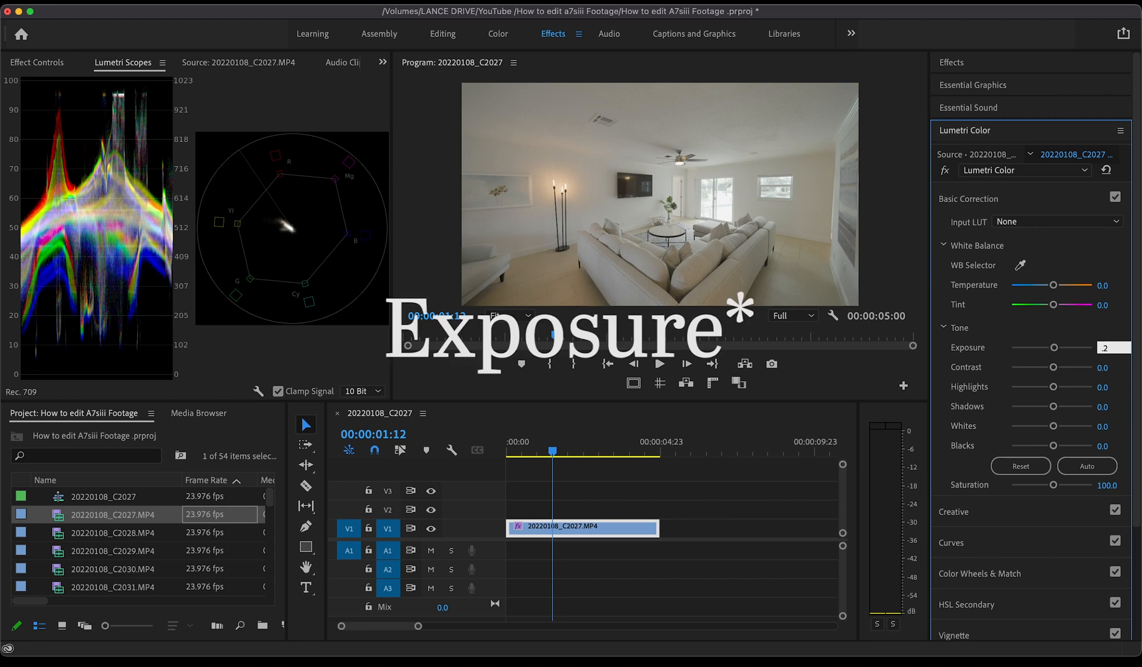
pyautogui.press('Return')
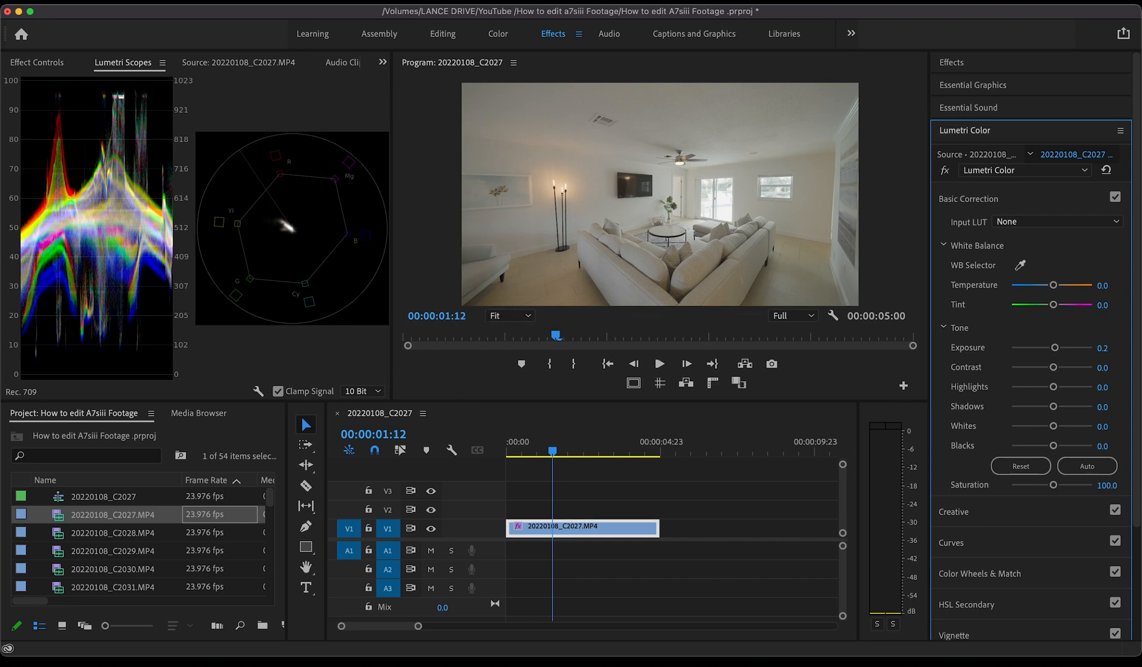
pyautogui.click(865, 365)
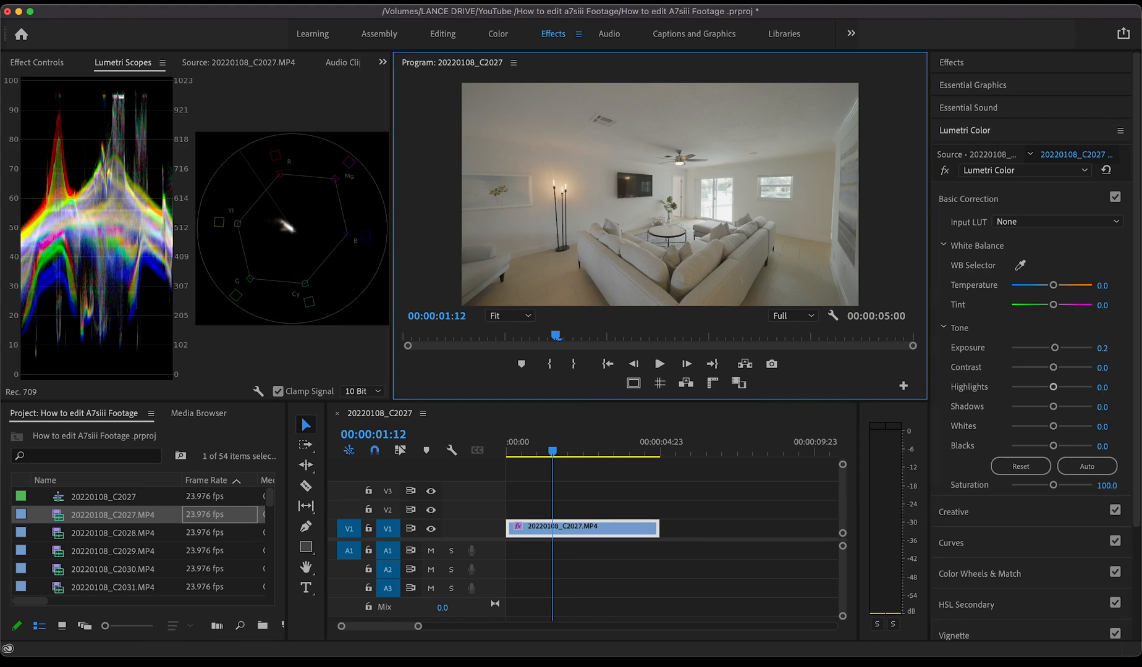
pyautogui.moveTo(1053, 387)
pyautogui.mouseDown()
pyautogui.moveTo(1064, 386)
pyautogui.moveTo(1042, 387)
pyautogui.moveTo(1042, 407)
pyautogui.moveTo(1059, 406)
pyautogui.moveTo(1046, 407)
pyautogui.mouseUp()
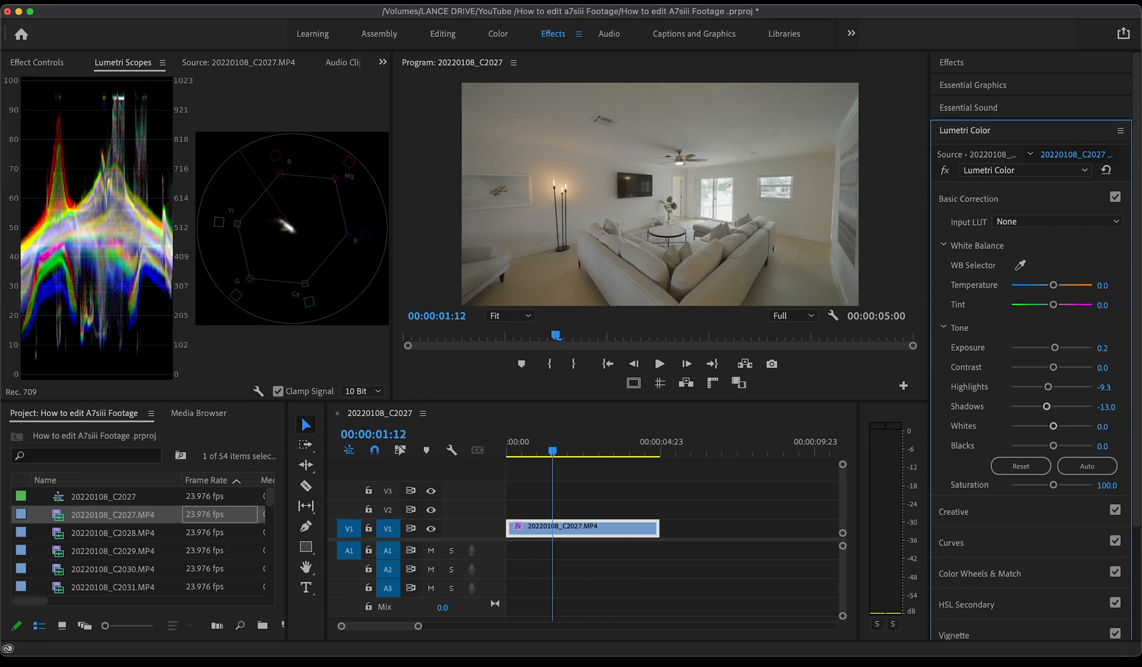
pyautogui.moveTo(1053, 426); pyautogui.dragTo(1038, 445)
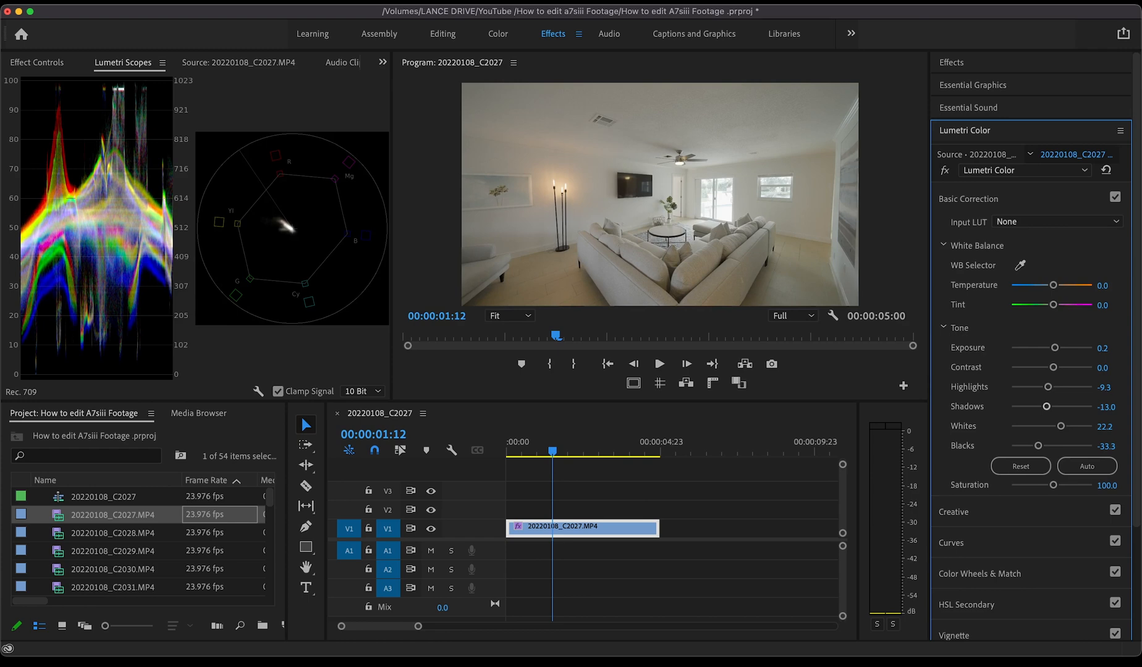
# - Review the Creative adjustments and the HSL Secondary key, refine and correction controls for the clip
pyautogui.click(953, 511)
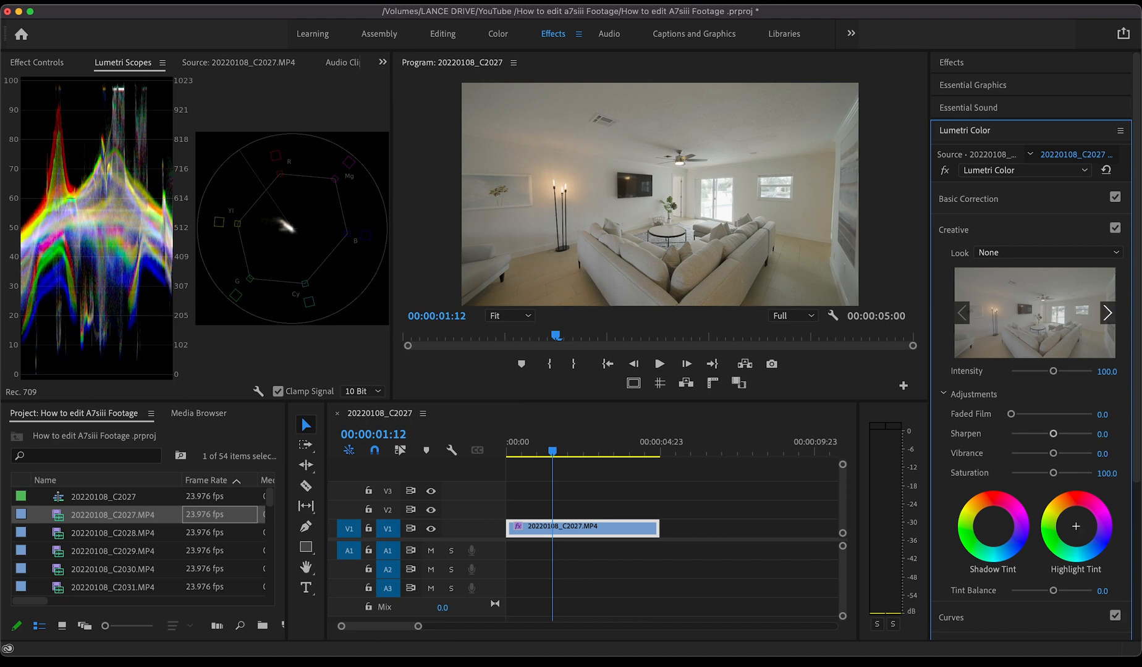
pyautogui.moveTo(1053, 453)
pyautogui.mouseDown()
pyautogui.moveTo(1068, 474)
pyautogui.moveTo(1047, 473)
pyautogui.mouseUp()
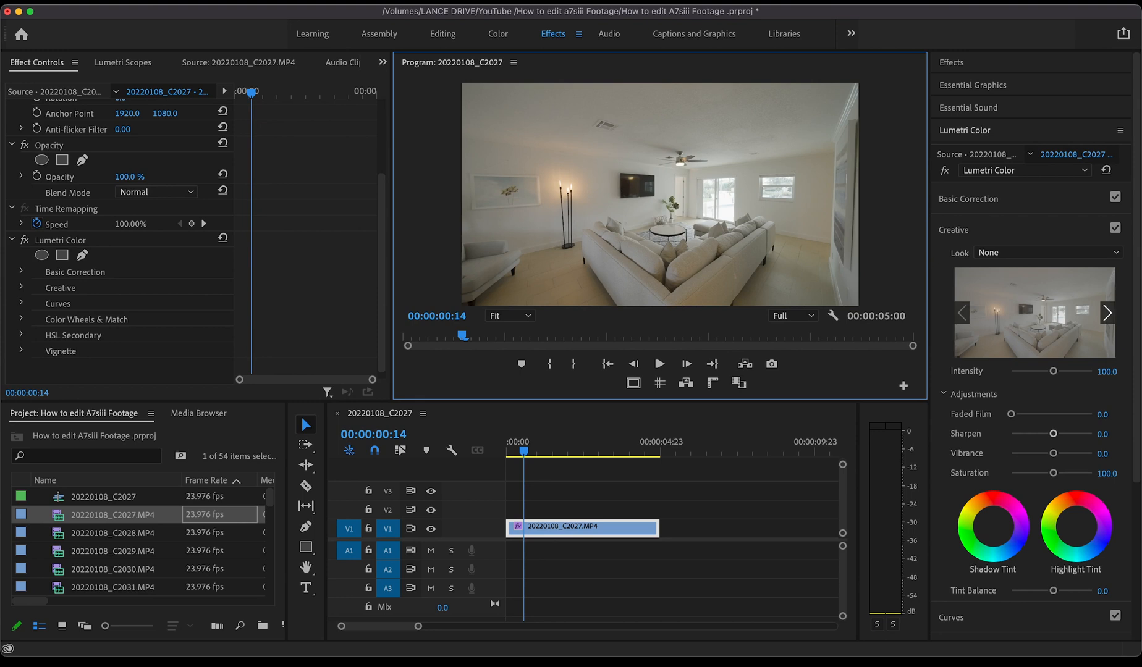
pyautogui.scroll(-2, 1076, 494)
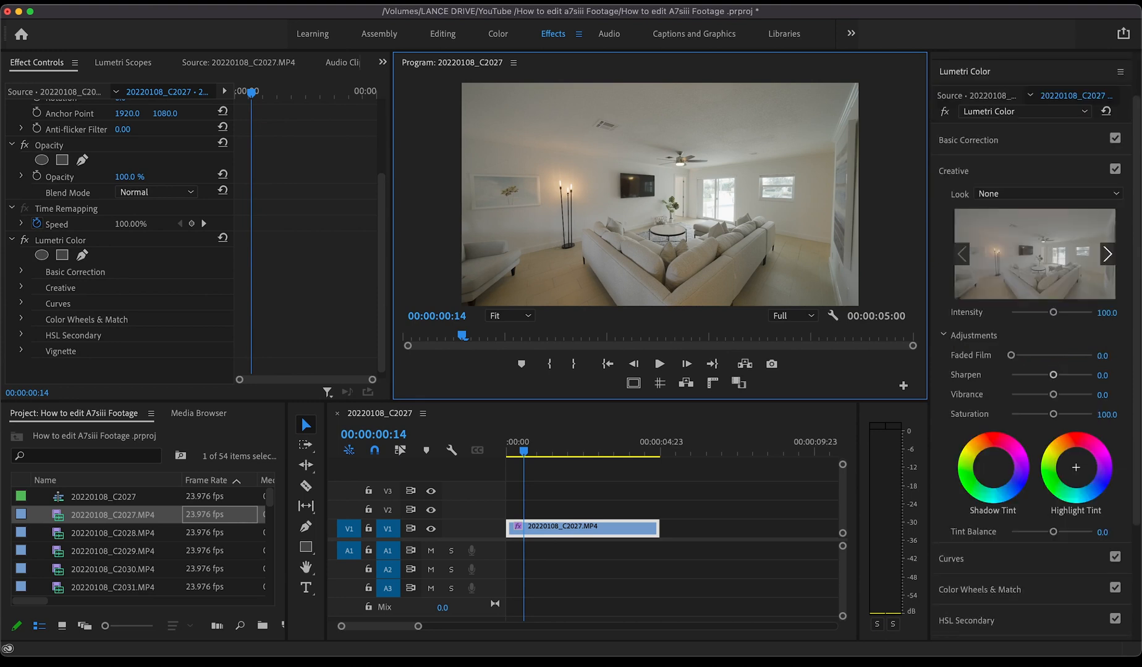
pyautogui.click(967, 620)
pyautogui.scroll(-2, 1026, 556)
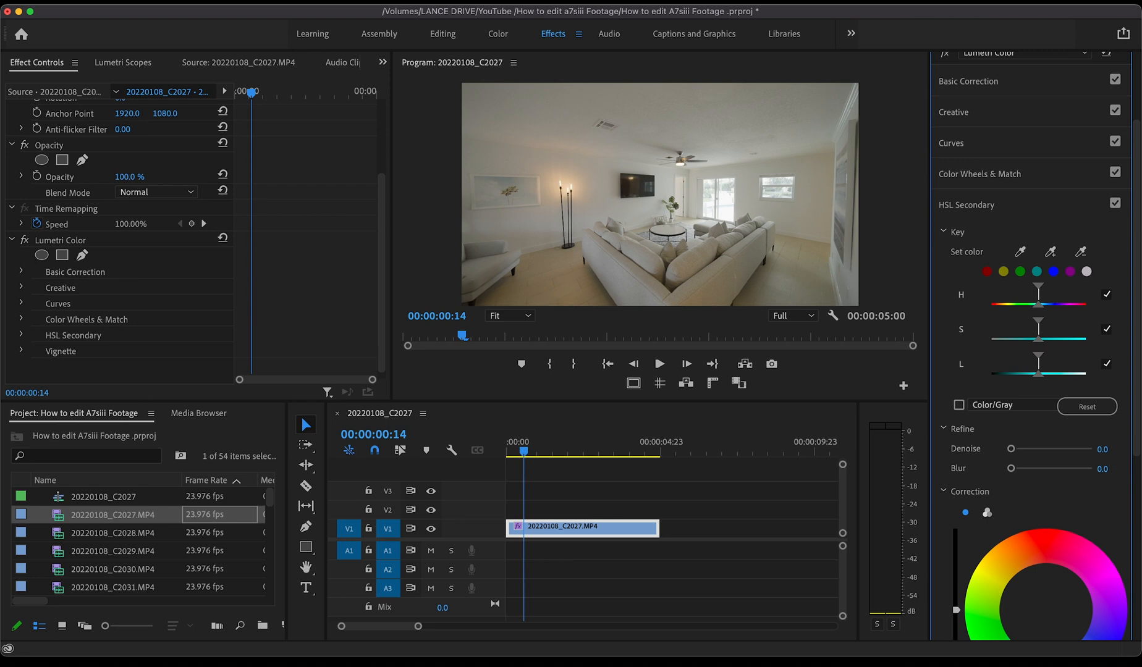
pyautogui.scroll(2, 1026, 370)
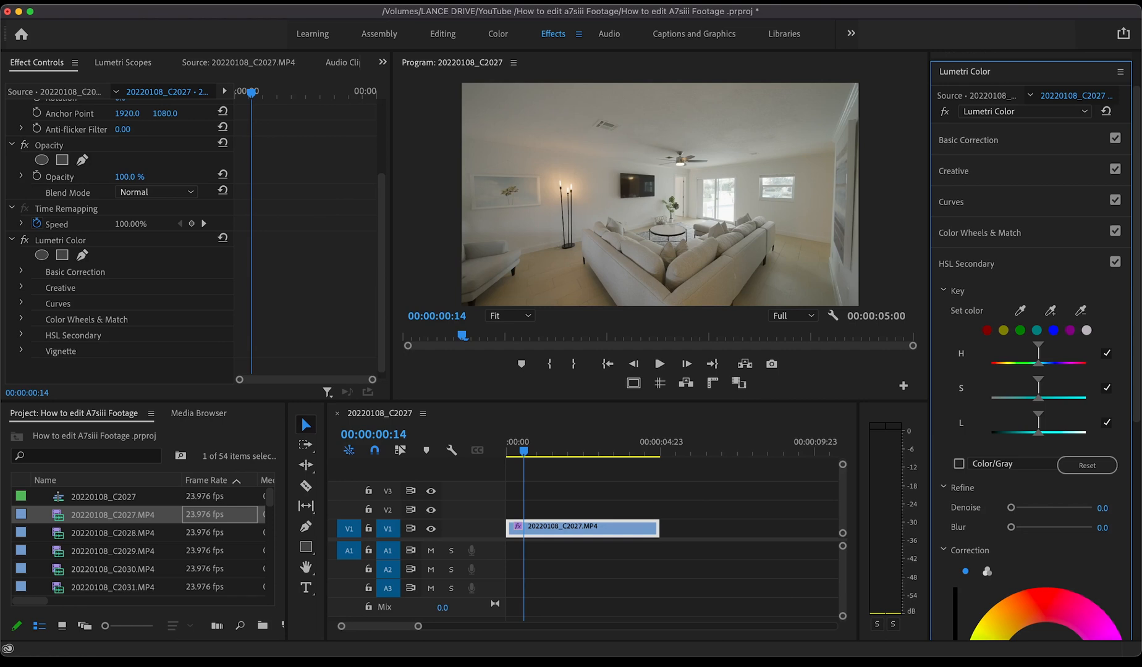
# - Inspect the wall-mounted television and the surrounding wall at 200% magnification on the clip's first frame
pyautogui.click(510, 316)
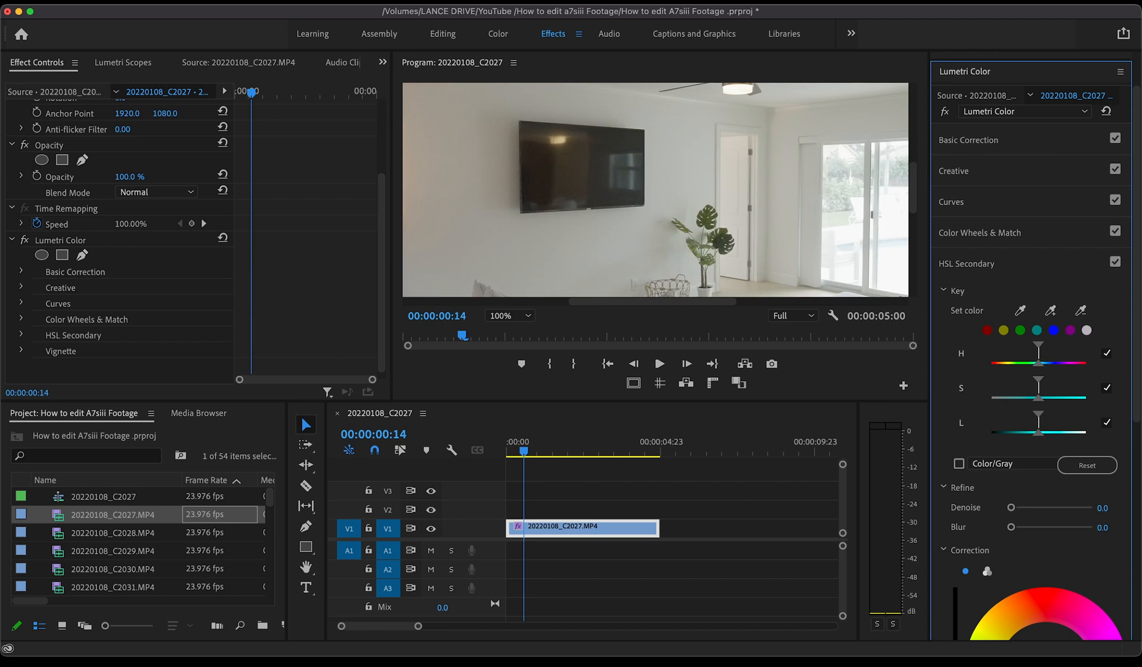
pyautogui.scroll(1, 655, 189)
pyautogui.scroll(-4, 655, 189)
pyautogui.scroll(18, 655, 190)
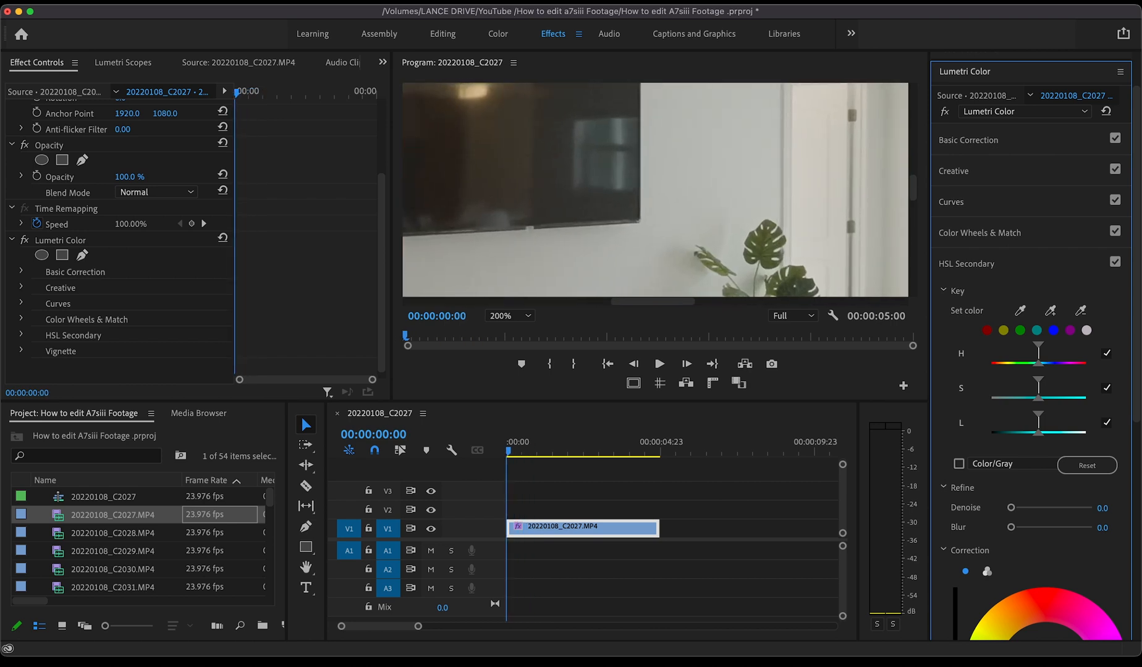
pyautogui.moveTo(653, 301); pyautogui.dragTo(622, 301)
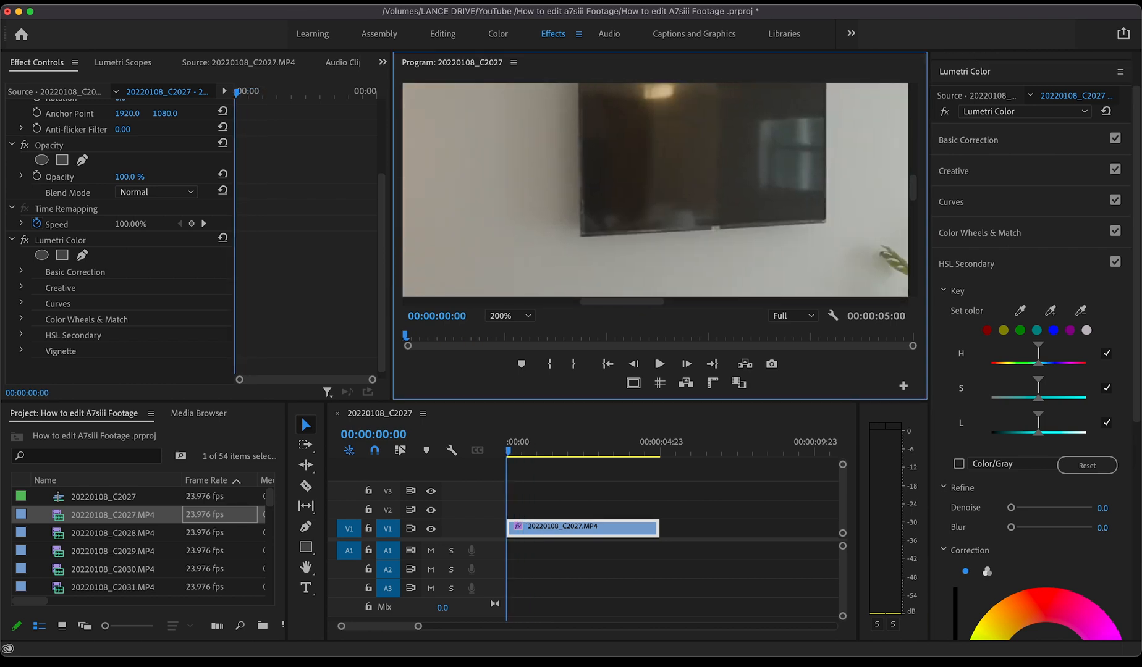
pyautogui.moveTo(913, 188); pyautogui.dragTo(913, 185)
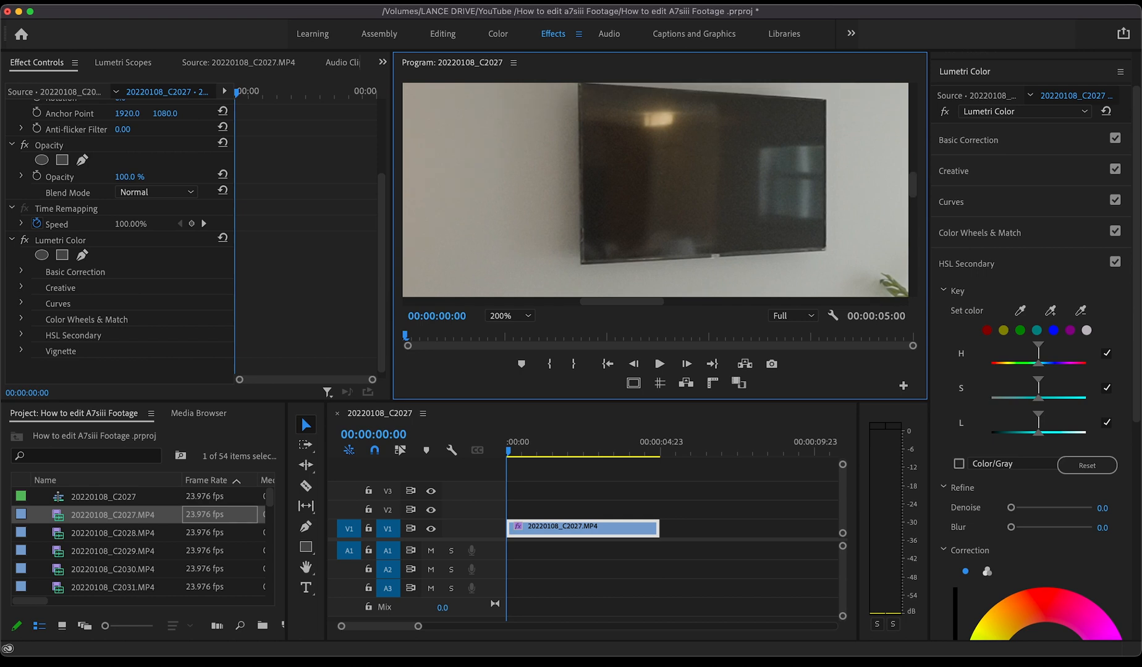
# - Lower the clip's shadows to -18.5 in the basic correction and select its Lumetri Color effect
pyautogui.click(954, 172)
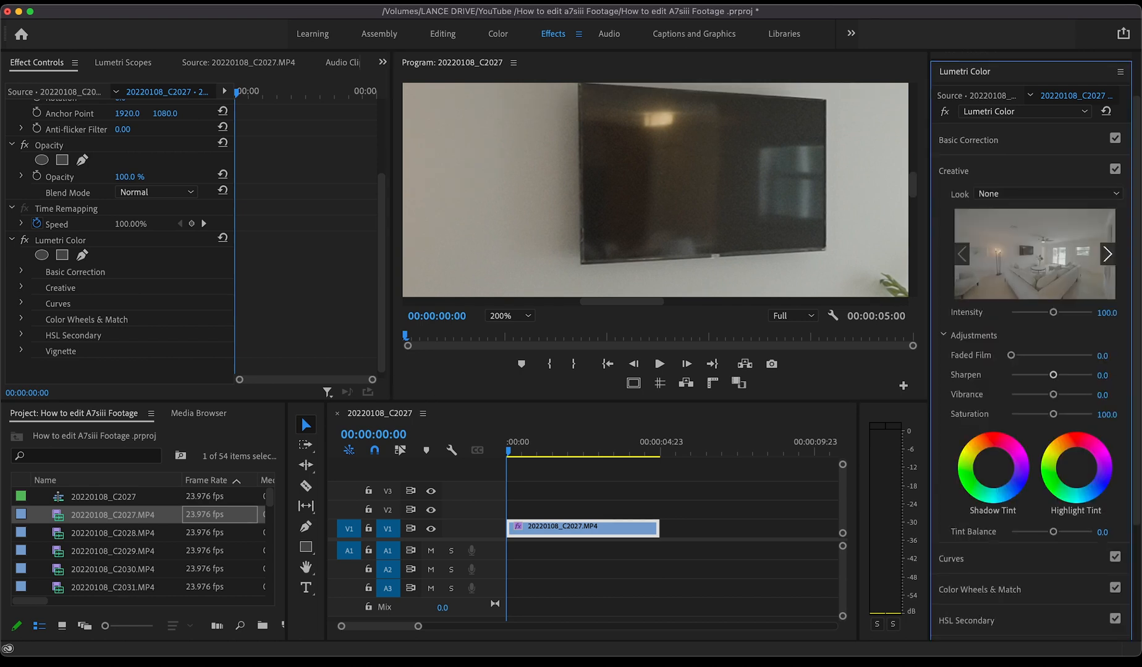
pyautogui.click(969, 140)
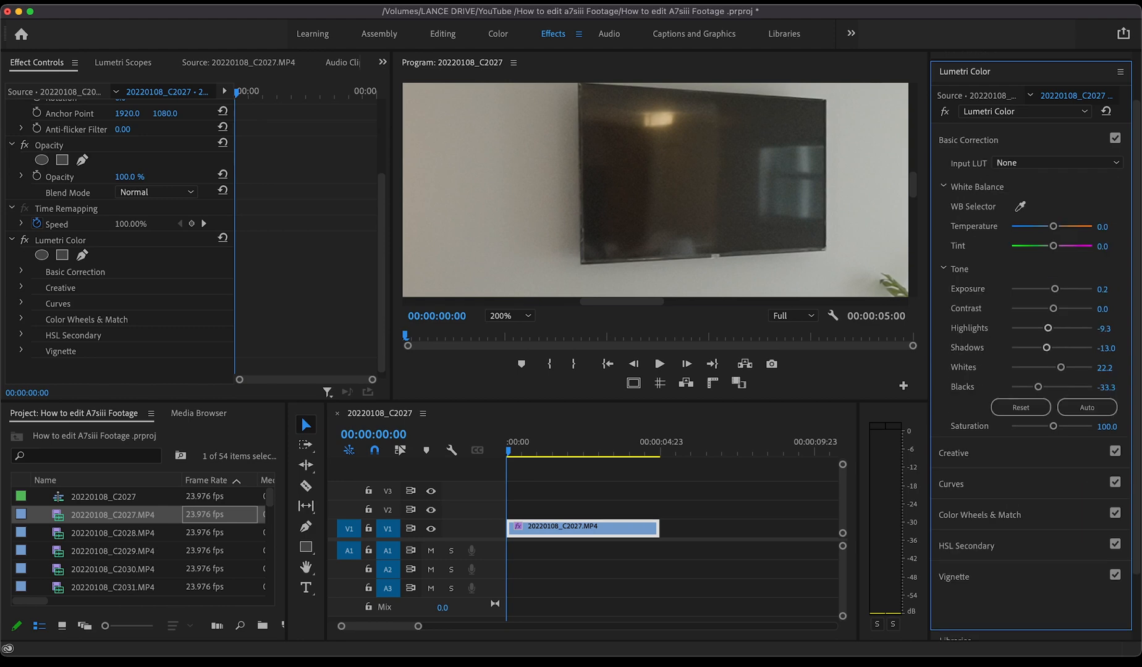
pyautogui.moveTo(1046, 347); pyautogui.dragTo(1044, 348)
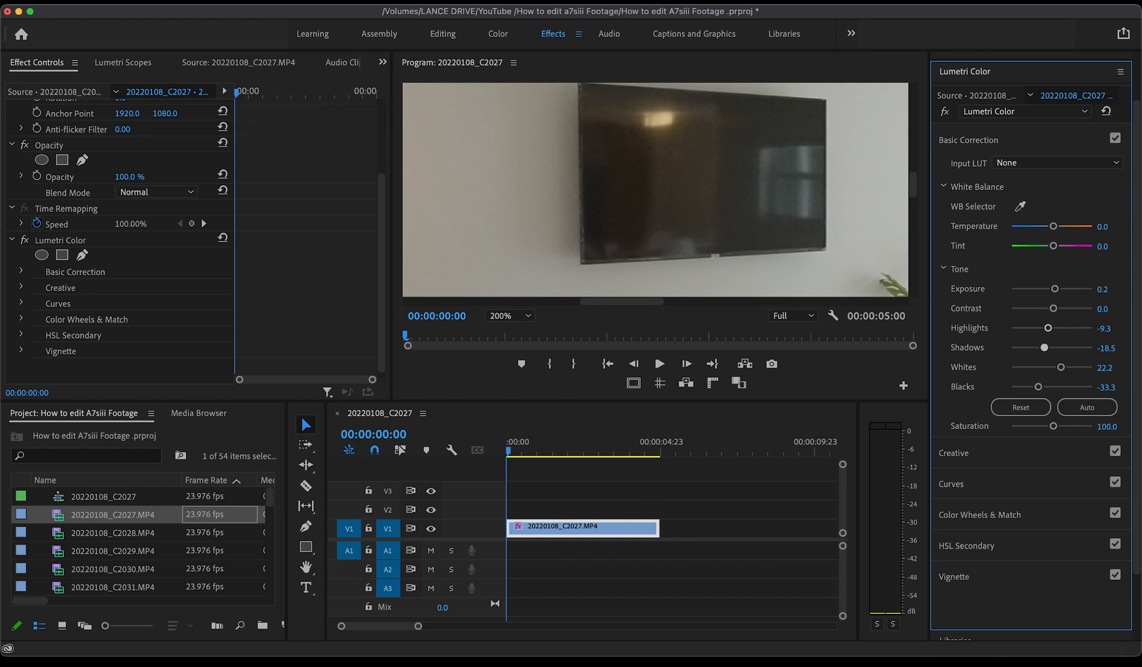
pyautogui.click(859, 235)
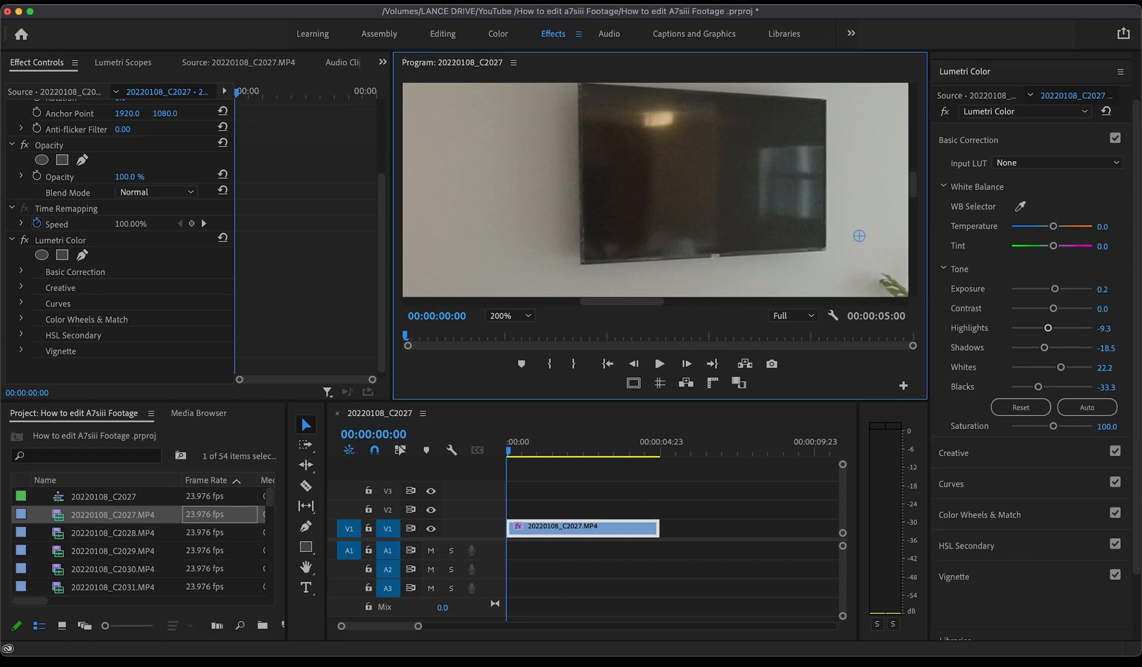
pyautogui.click(509, 316)
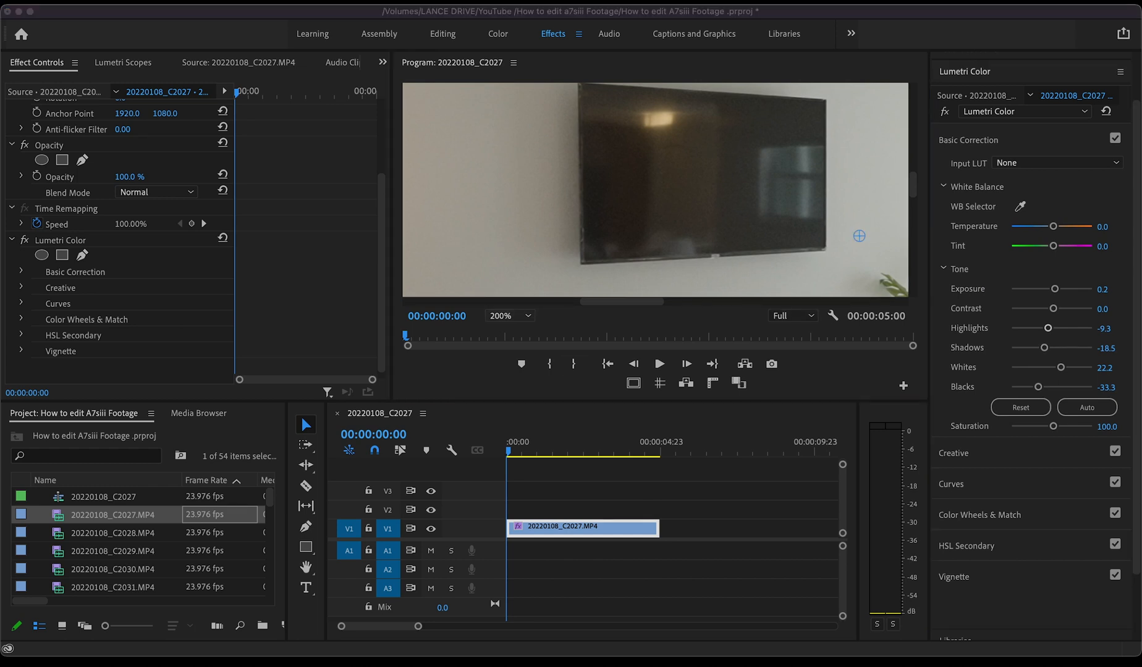
pyautogui.click(504, 229)
pyautogui.click(437, 139)
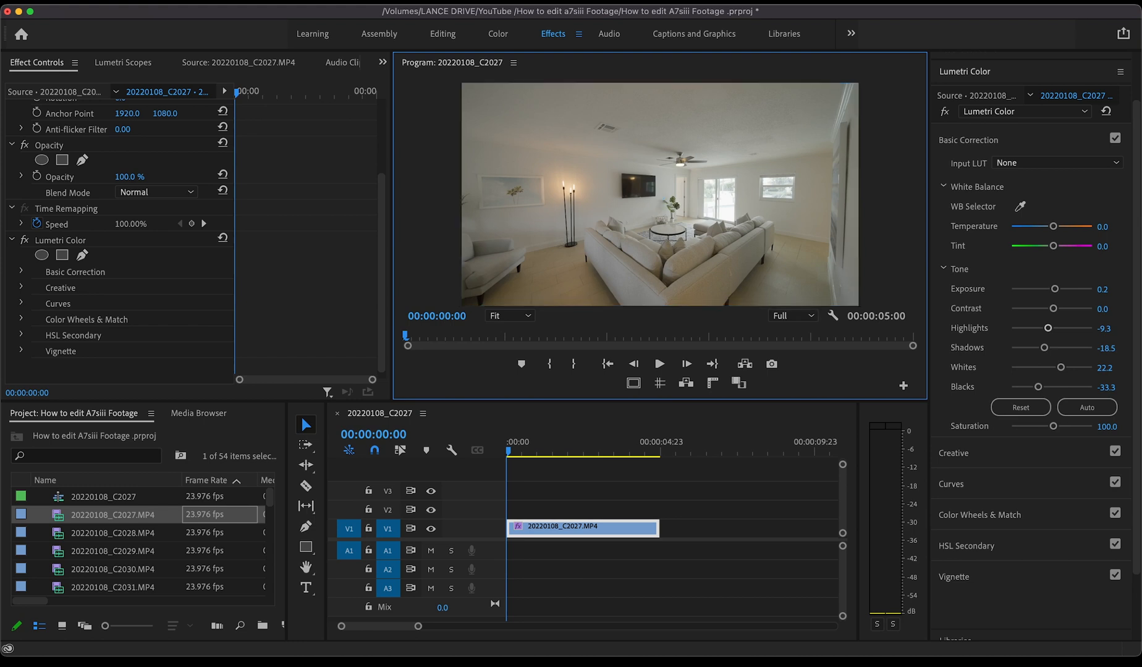
pyautogui.click(60, 240)
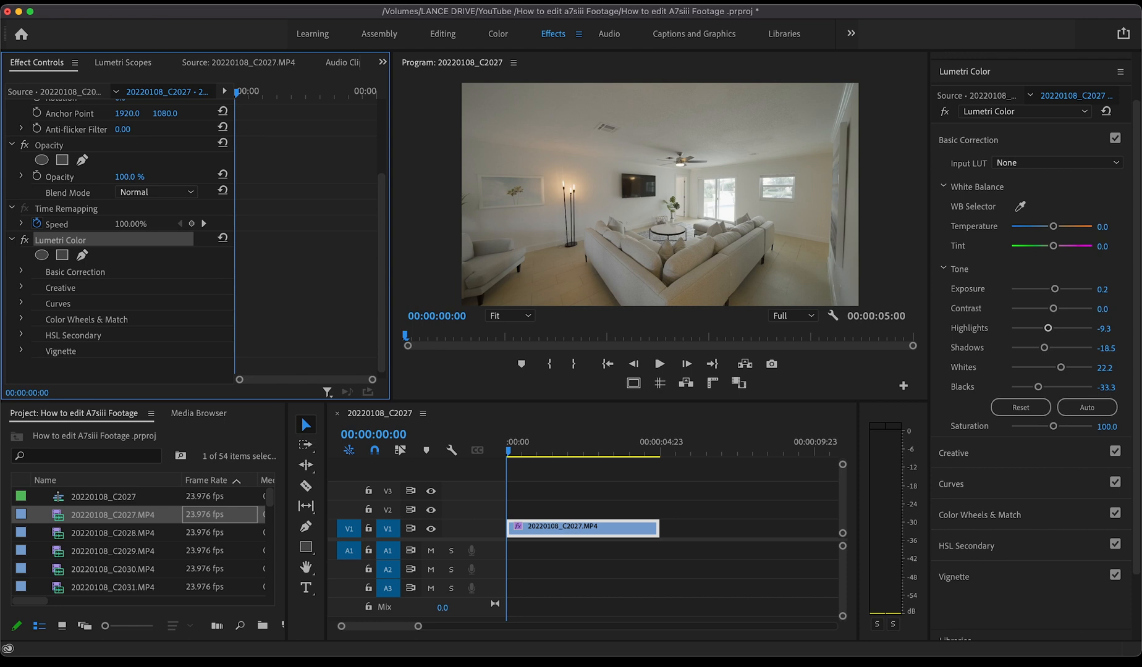
# - Mark a 00:00:04:13 range ending at 07:26:22:08 in 20220108_C2030.MP4 and place only its video on track V2 at the sequence start
pyautogui.doubleClick(58, 570)
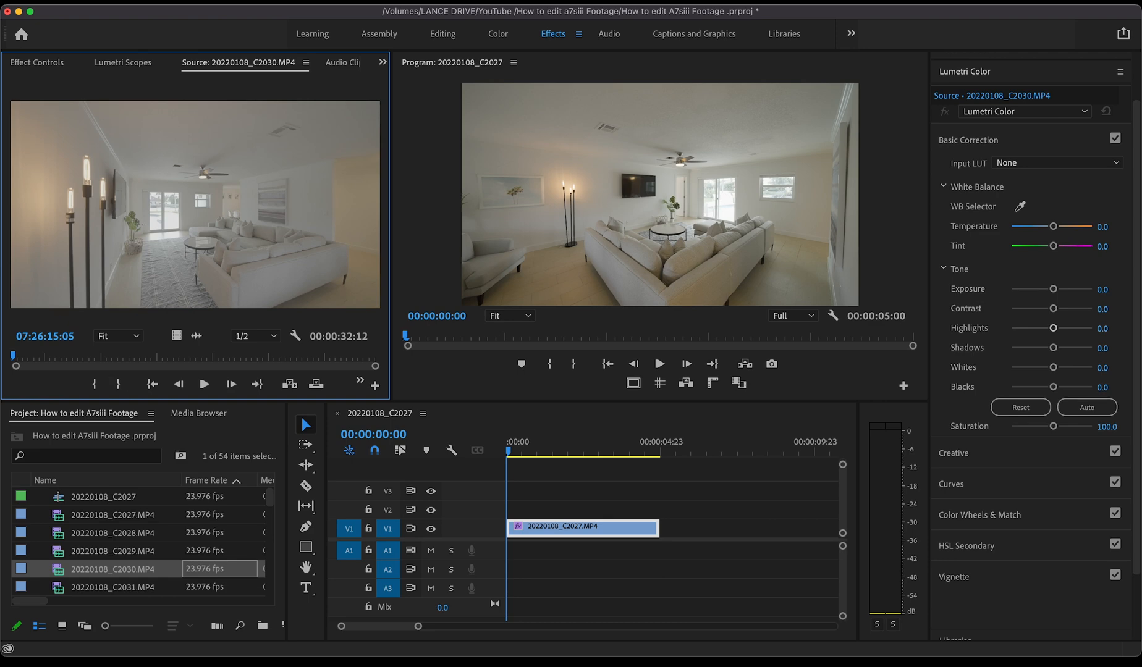
pyautogui.moveTo(13, 356); pyautogui.dragTo(40, 357)
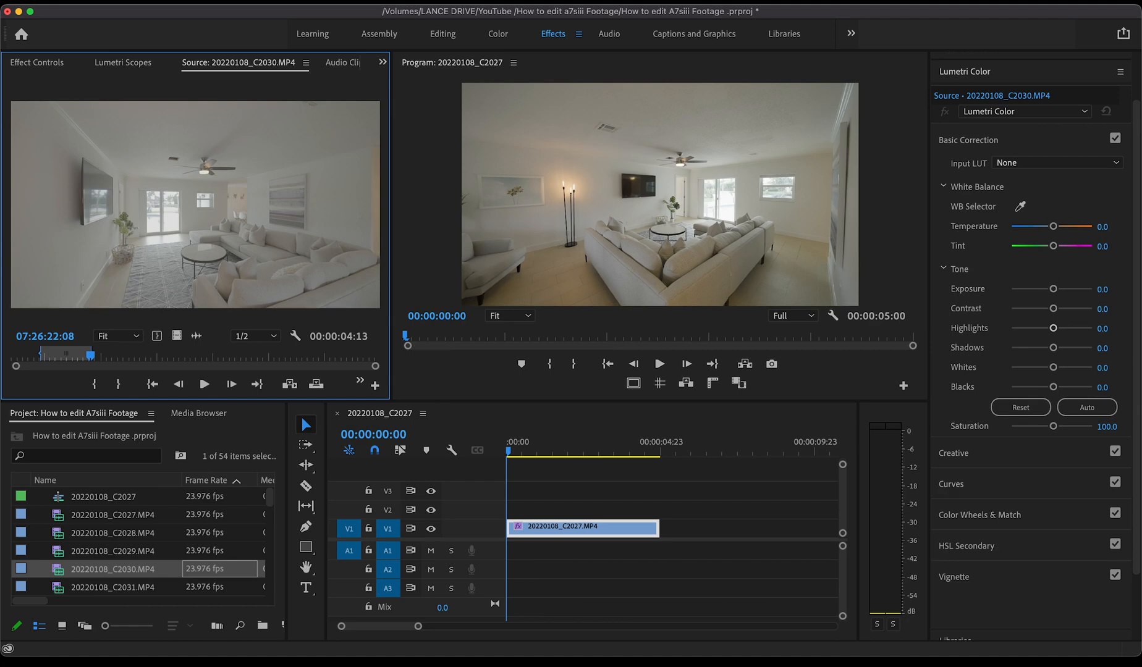
pyautogui.moveTo(177, 336); pyautogui.dragTo(508, 512)
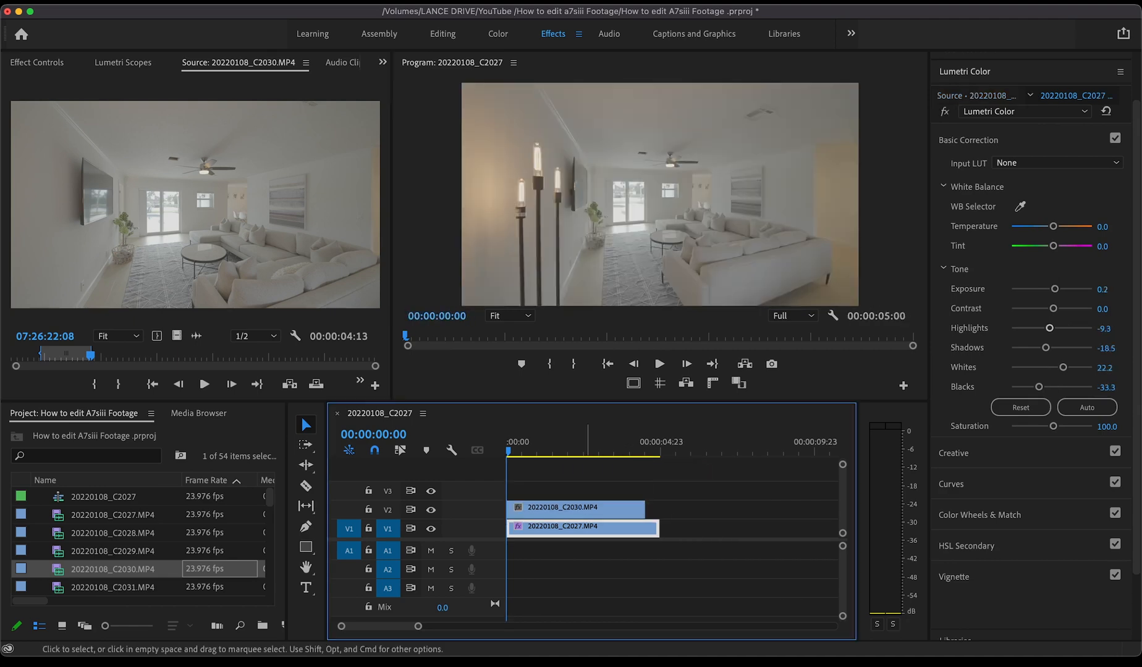
# - Extend the C2030 clip to five seconds, move it to track V1 directly after C2027, and play across the cut
pyautogui.moveTo(644, 511); pyautogui.dragTo(659, 511)
pyautogui.moveTo(628, 510); pyautogui.dragTo(779, 529)
pyautogui.click(746, 559)
pyautogui.press('space')
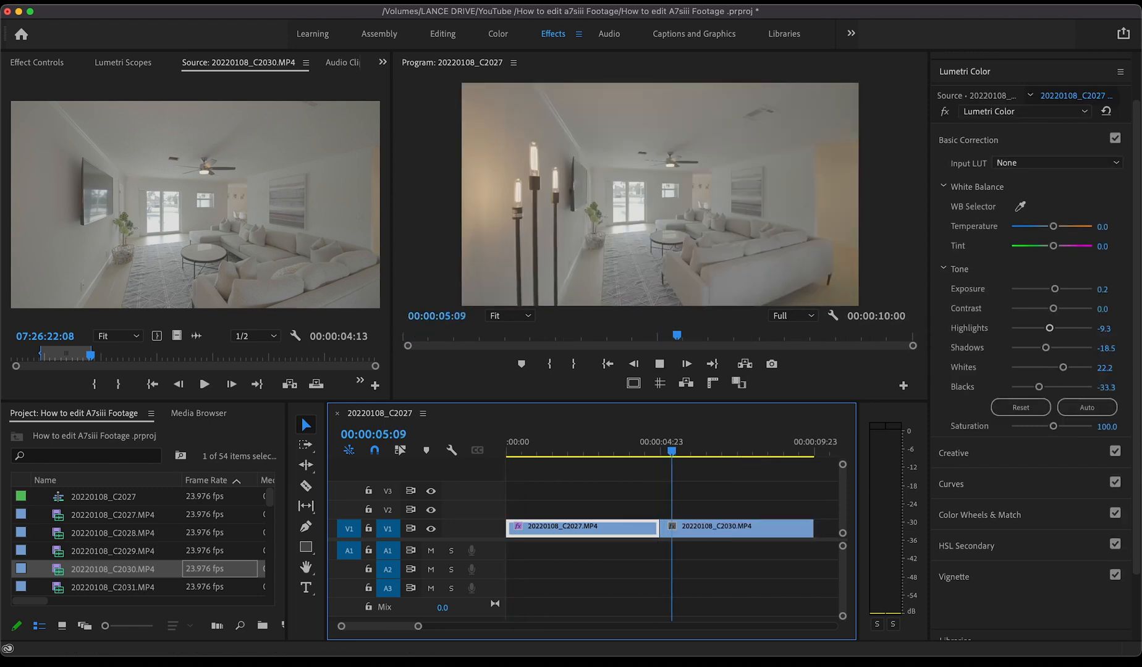
pyautogui.press('space')
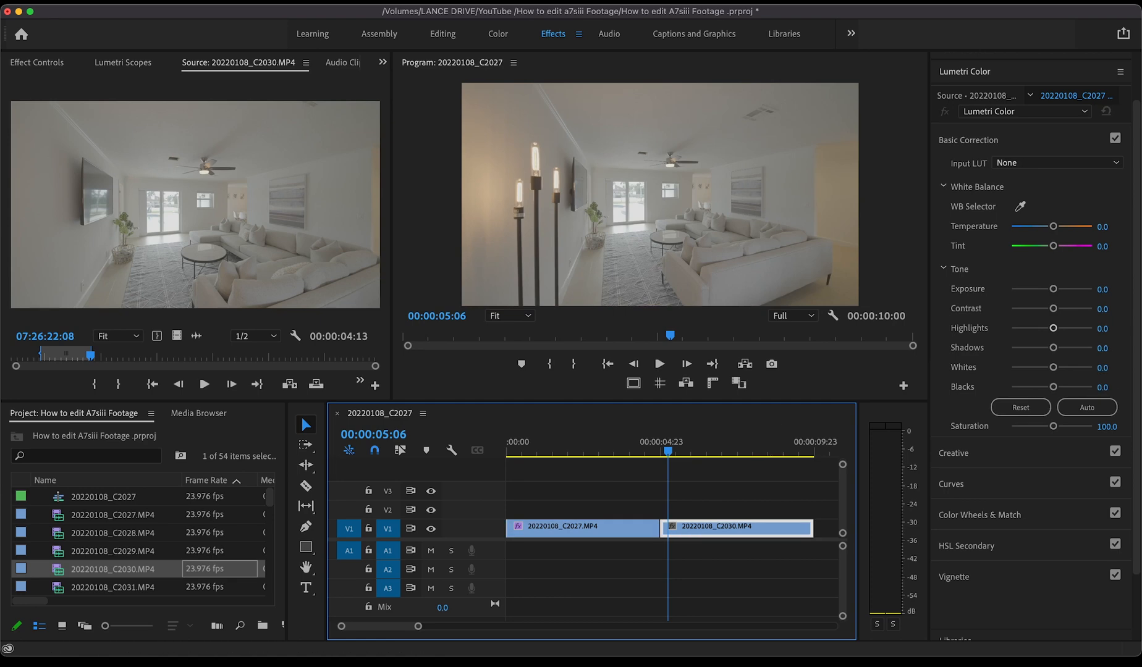
# - Copy the Lumetri Color effect from the C2027 clip onto the C2030 clip and play the graded result briefly
pyautogui.hotkey('shift', '5')
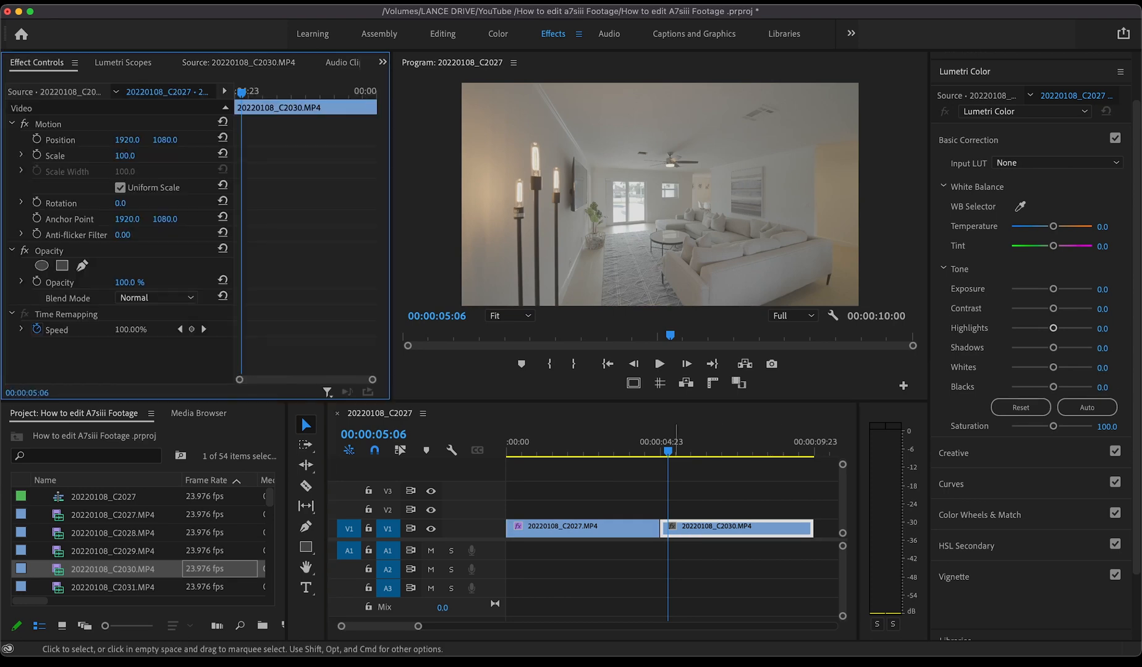
pyautogui.click(616, 529)
pyautogui.click(61, 346)
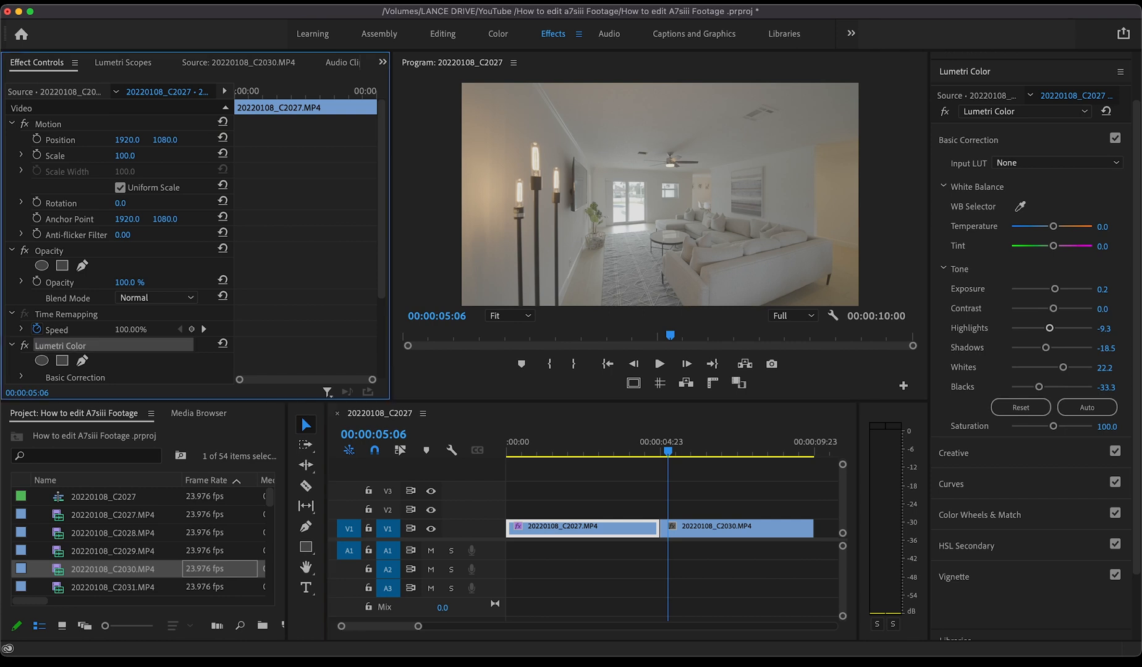
pyautogui.click(737, 451)
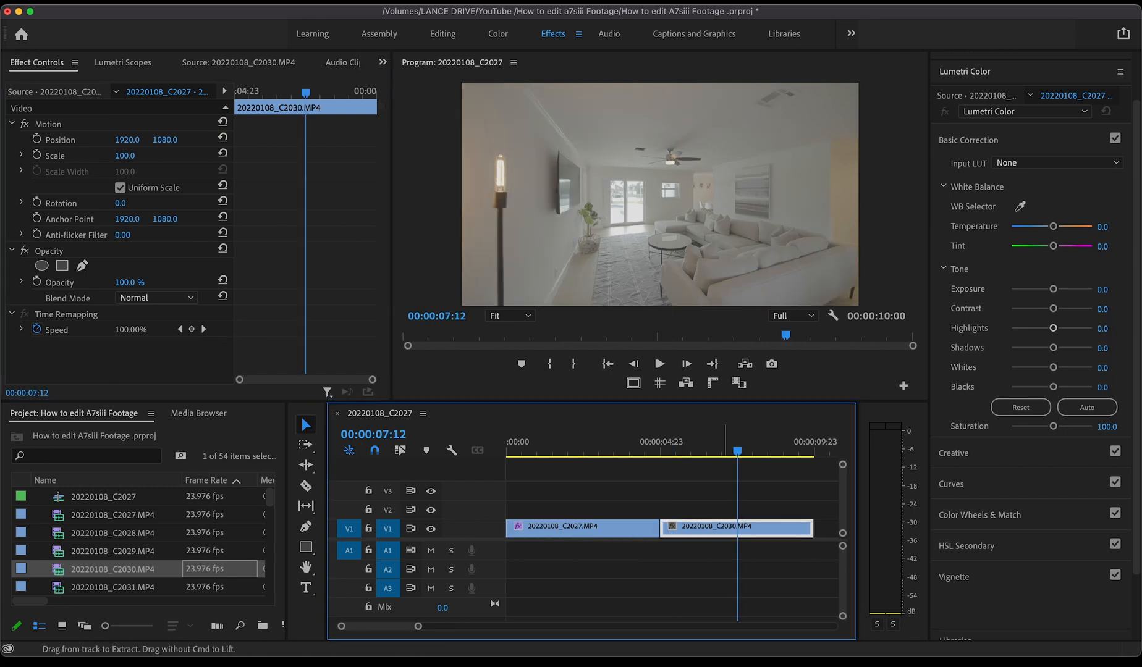
pyautogui.press('super+v')
pyautogui.press('space')
pyautogui.press('space')
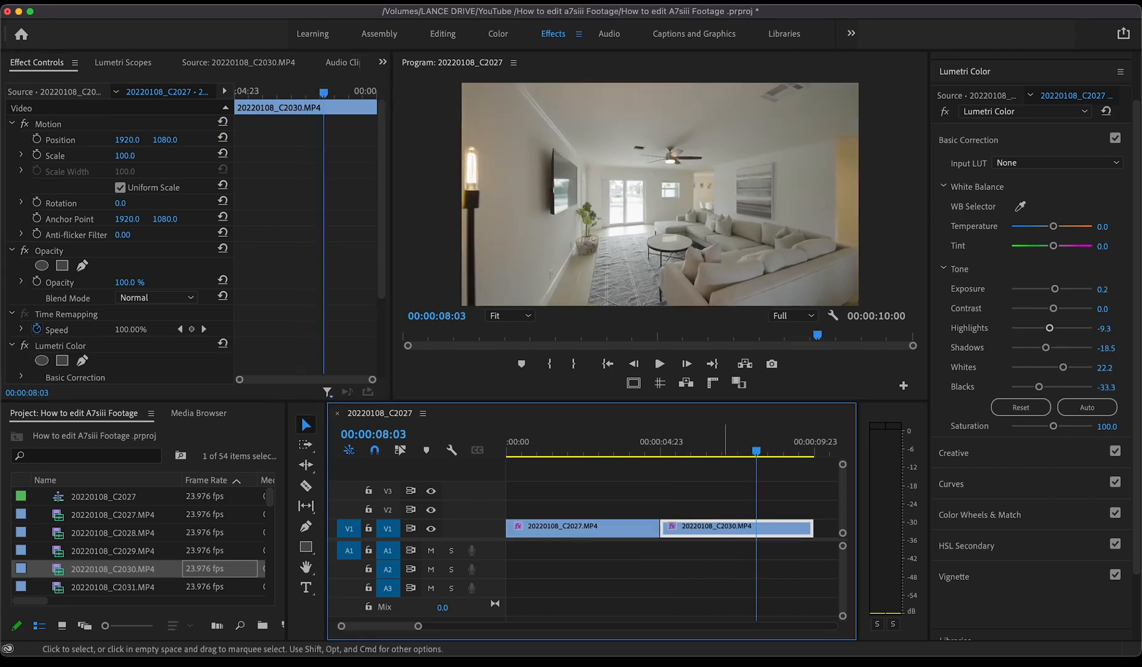
# - Set the C2030 clip's temperature to -5.6 and compare it with the C2027 clip at 00:00:03:13
pyautogui.moveTo(1053, 226); pyautogui.dragTo(1049, 226)
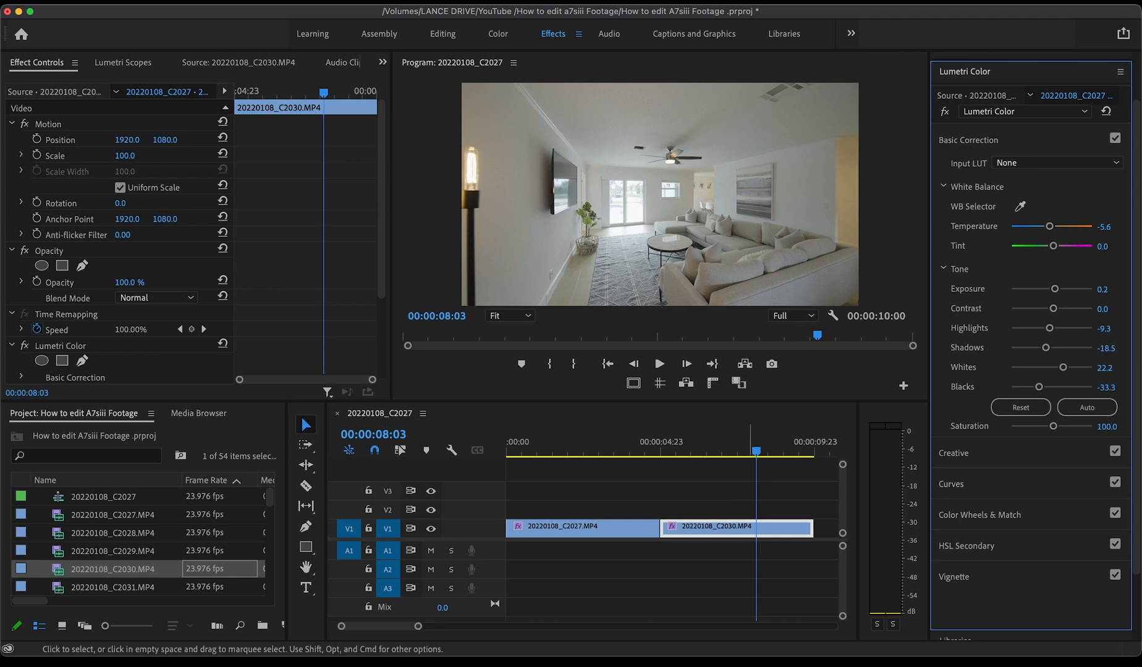
pyautogui.click(616, 444)
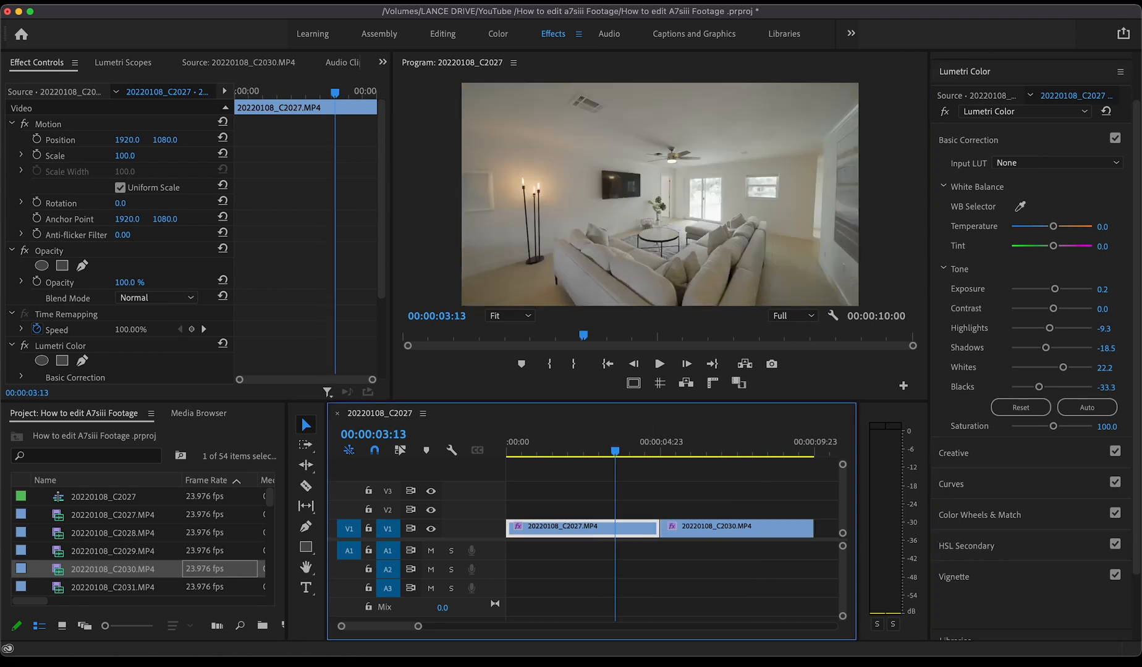
# - Set the temperature to -7.4 on the C2027 clip and -1.9 on the C2030 clip, with the Lumetri Scopes displayed
pyautogui.moveTo(1053, 226); pyautogui.dragTo(1049, 226)
pyautogui.click(123, 63)
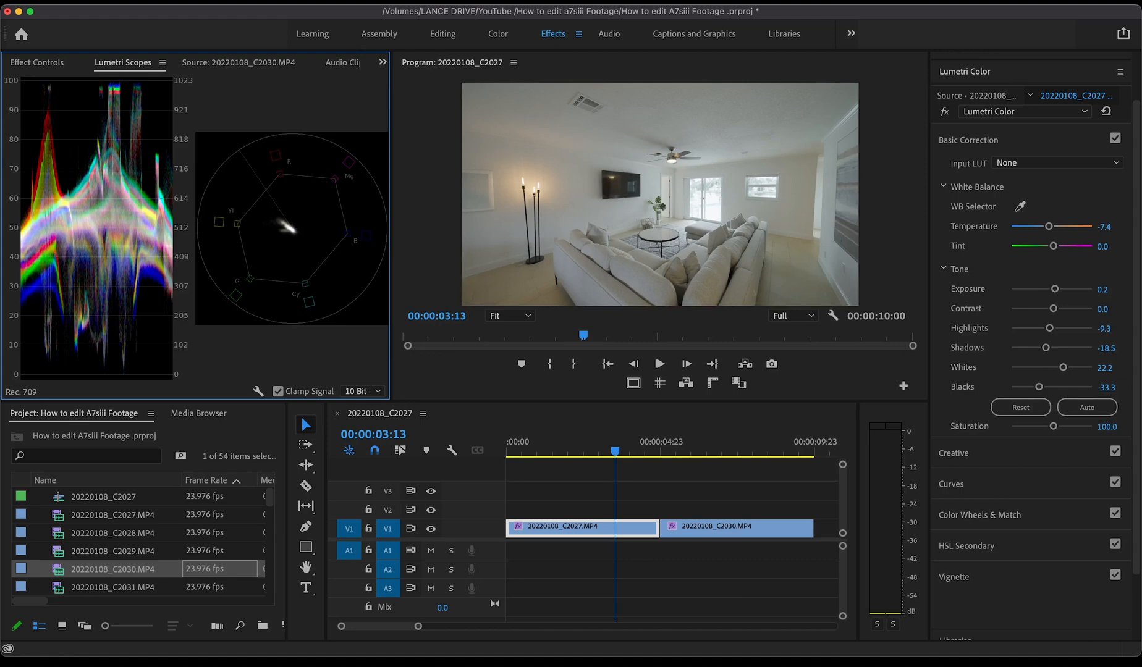
pyautogui.click(714, 446)
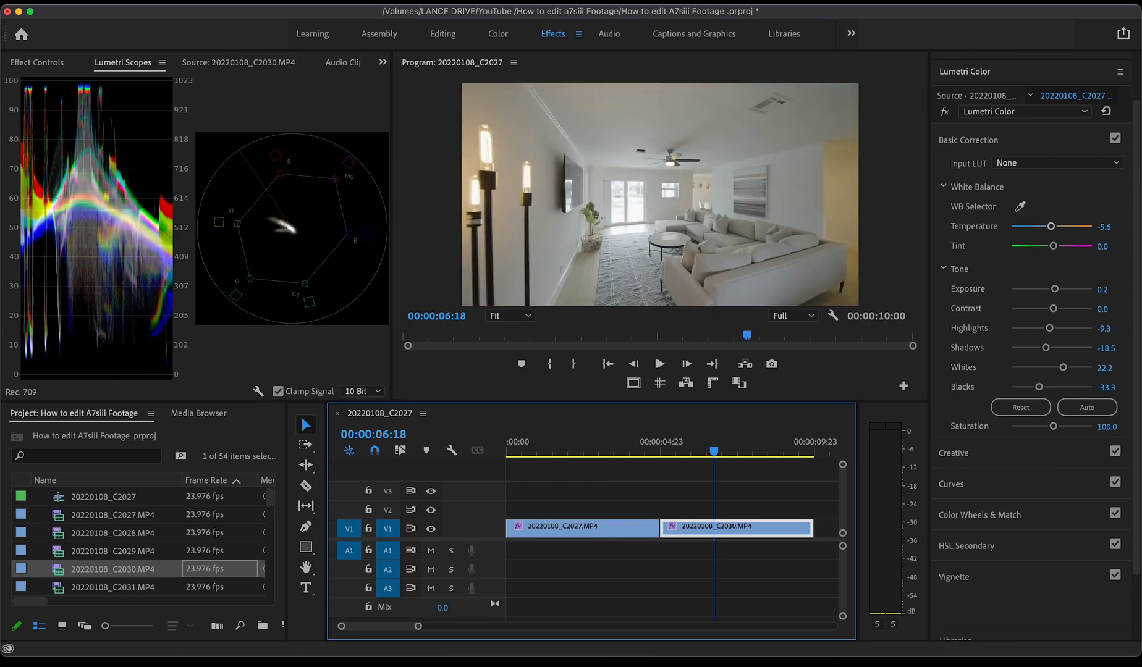
pyautogui.moveTo(1051, 227); pyautogui.dragTo(1051, 226)
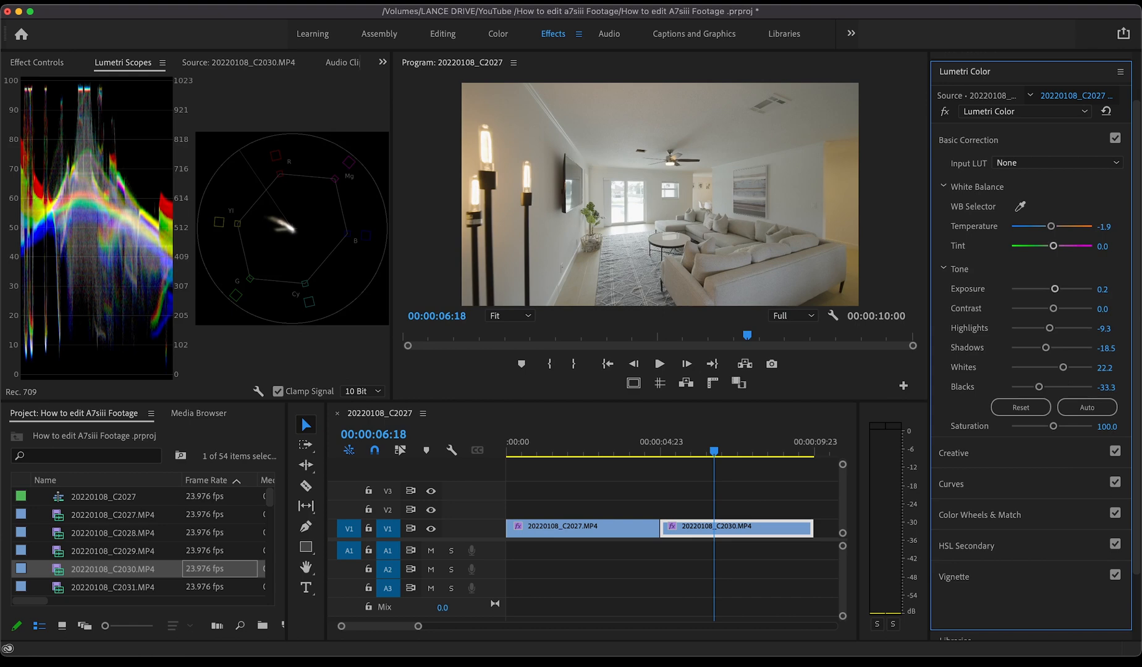
# - Compare the C2030 clip at default exposure with the C2027 clip and set the C2030 clip's exposure to 0.1
pyautogui.doubleClick(1055, 289)
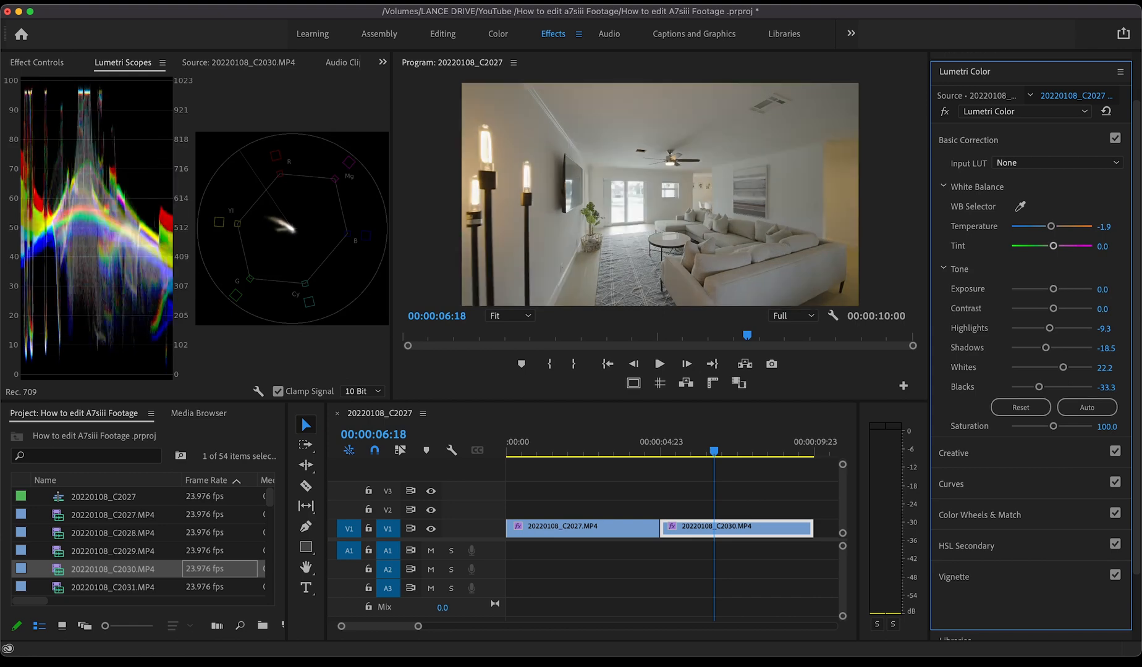
pyautogui.click(607, 450)
pyautogui.click(726, 451)
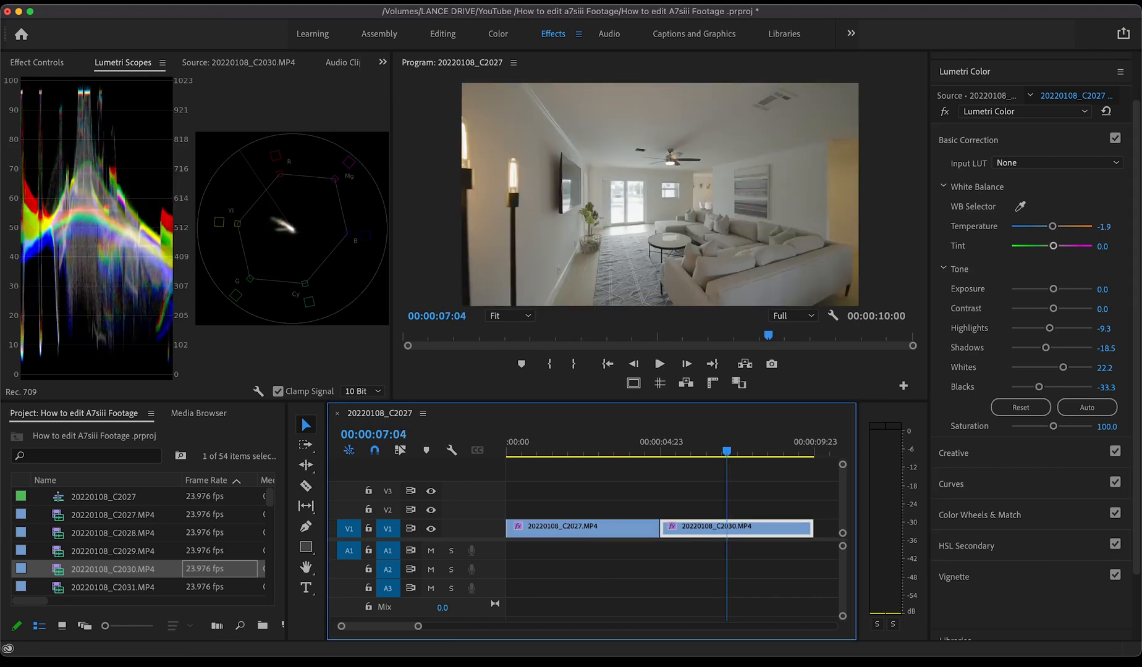
pyautogui.click(1102, 289)
pyautogui.write('0')
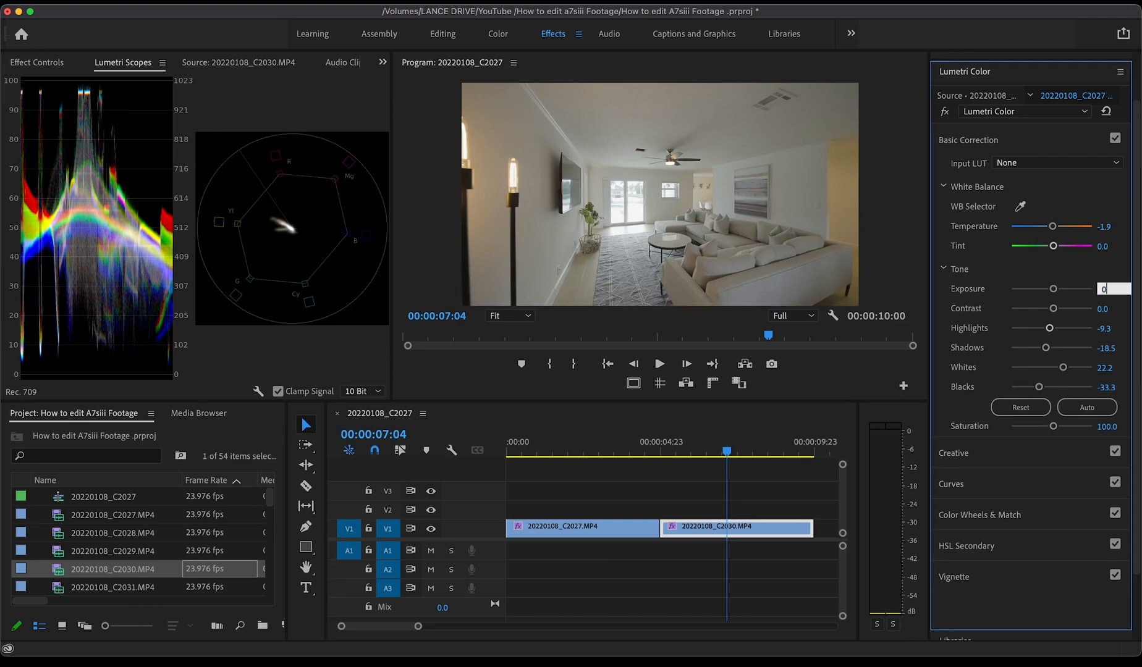
pyautogui.write('.1')
pyautogui.press('Return')
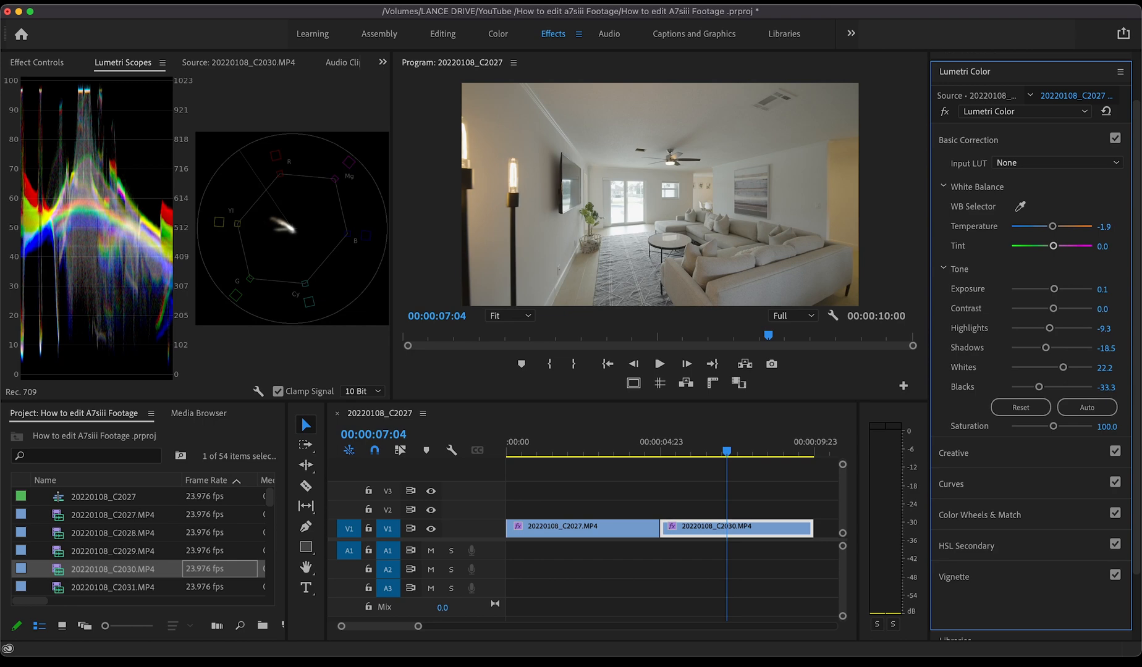
# - Show the Lumetri curves and play the sequence from the start across the cut, stopping at 00:00:08:10
pyautogui.click(951, 484)
pyautogui.moveTo(546, 451); pyautogui.dragTo(507, 451)
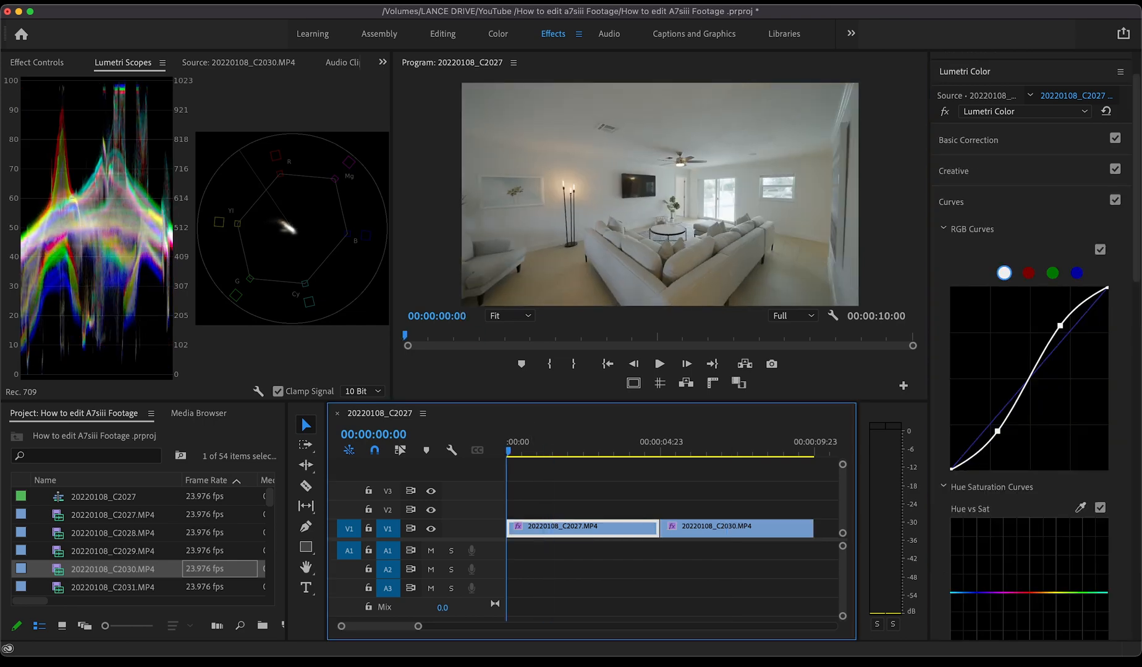
pyautogui.press('space')
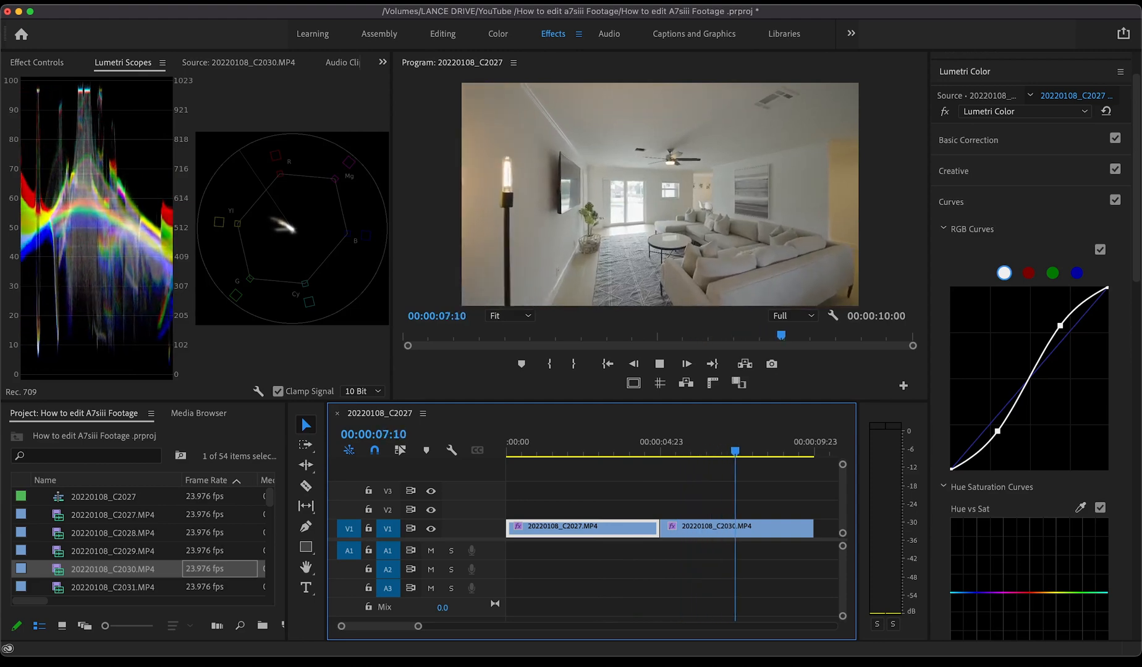
pyautogui.press('space')
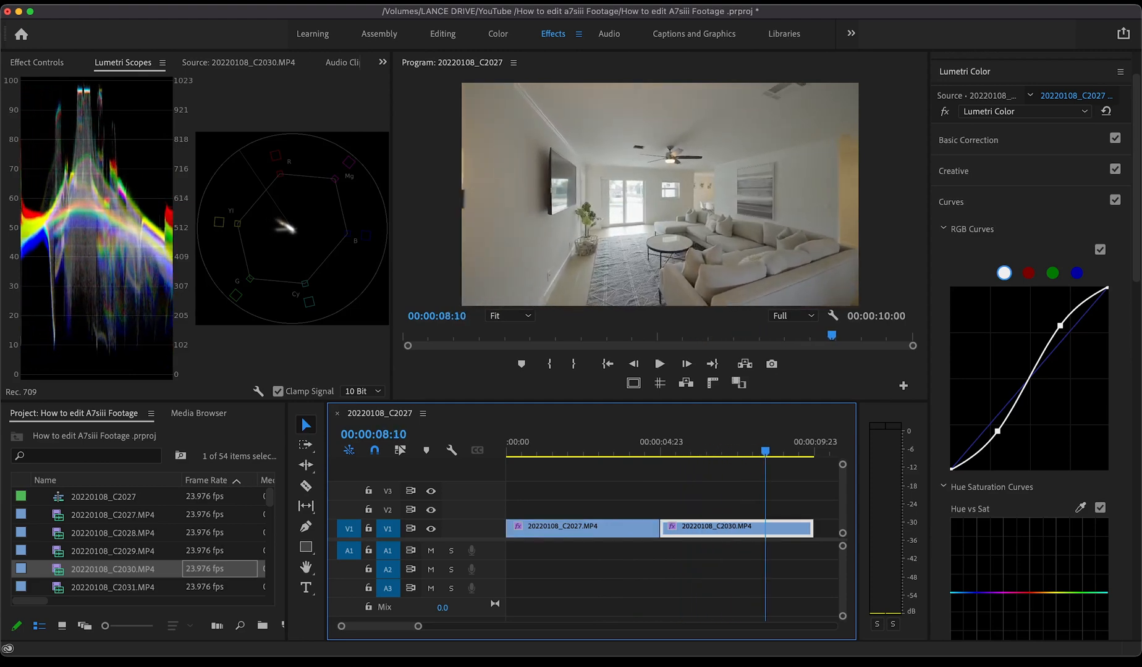